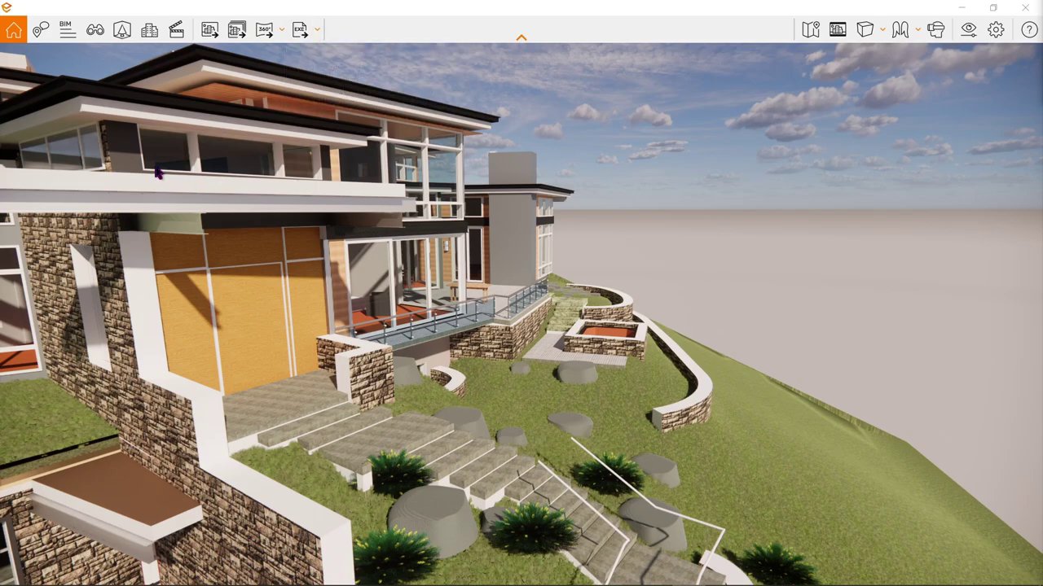
pyautogui.click(208, 33)
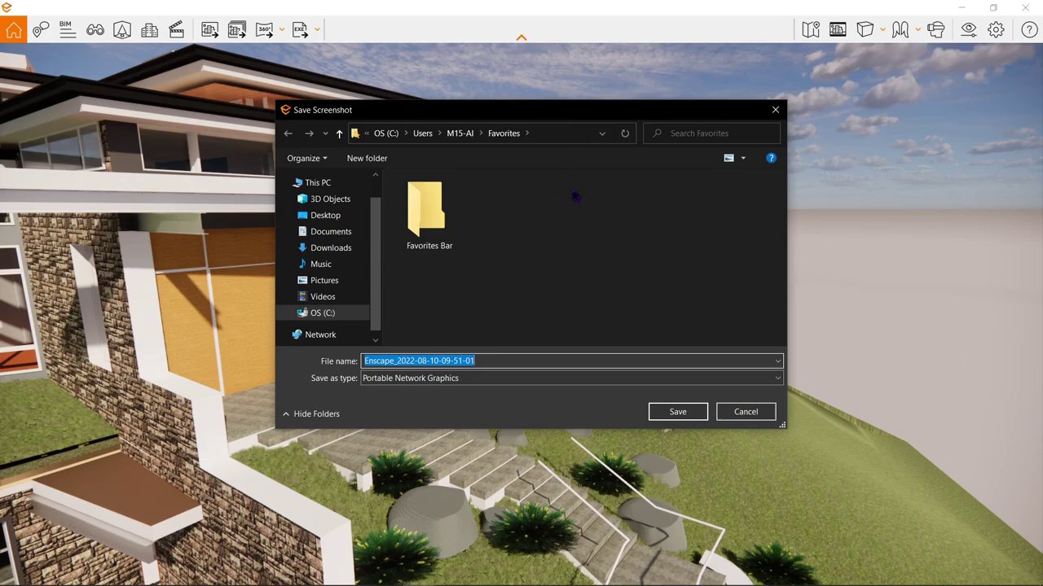
pyautogui.click(677, 413)
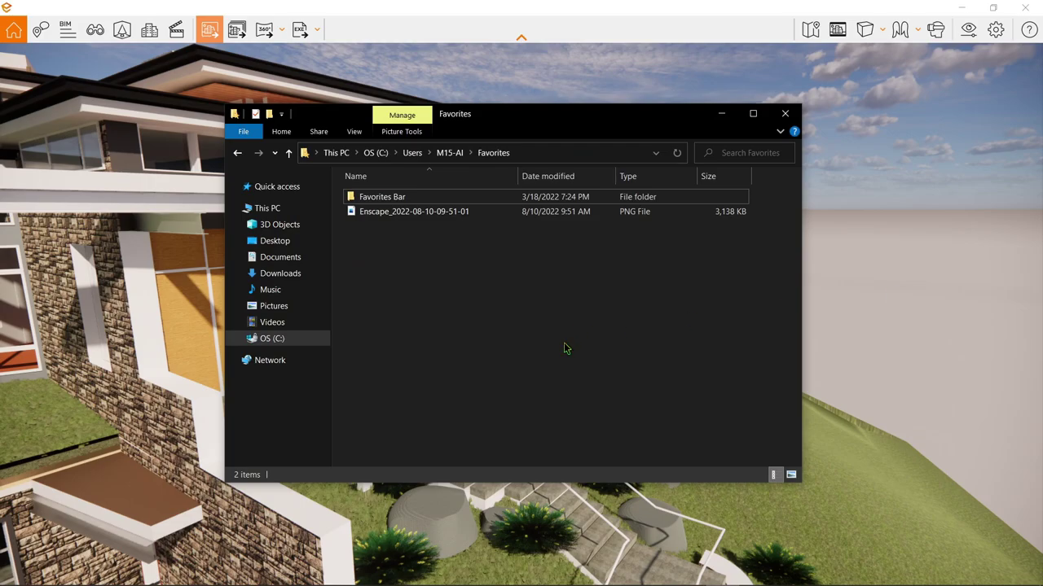
pyautogui.click(552, 213)
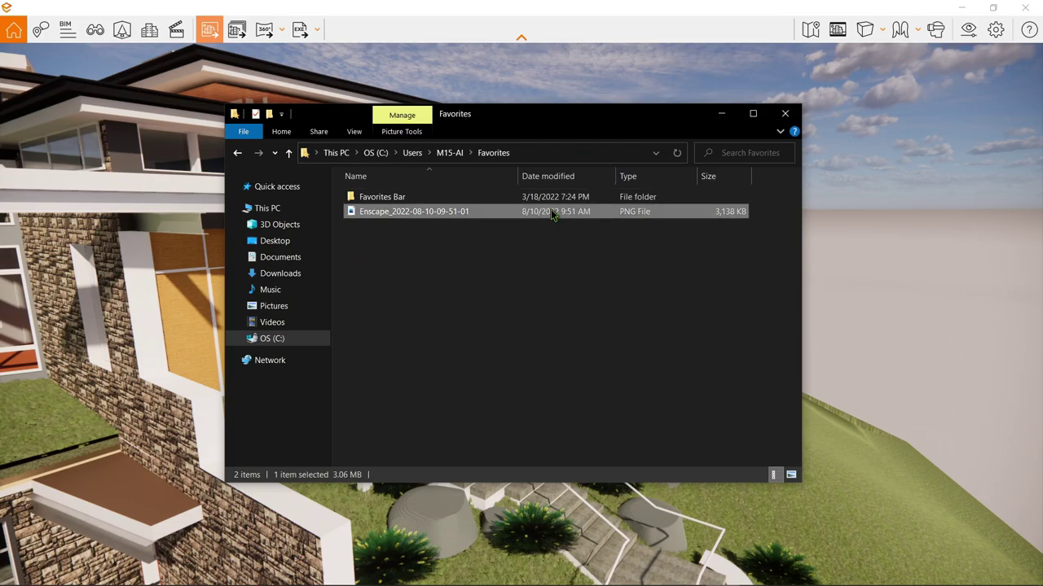
pyautogui.doubleClick(552, 213)
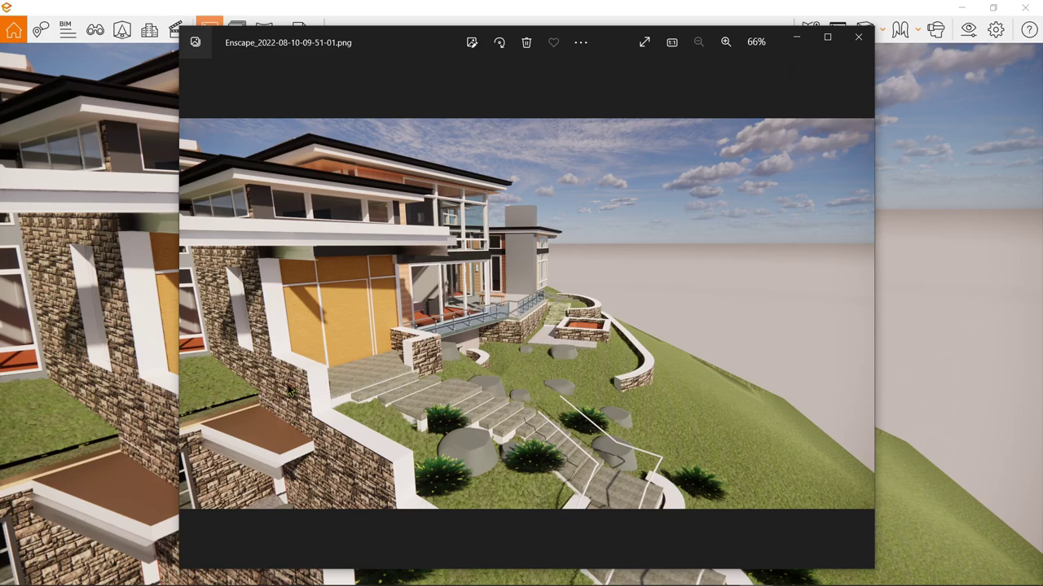
pyautogui.scroll(4, 293, 390)
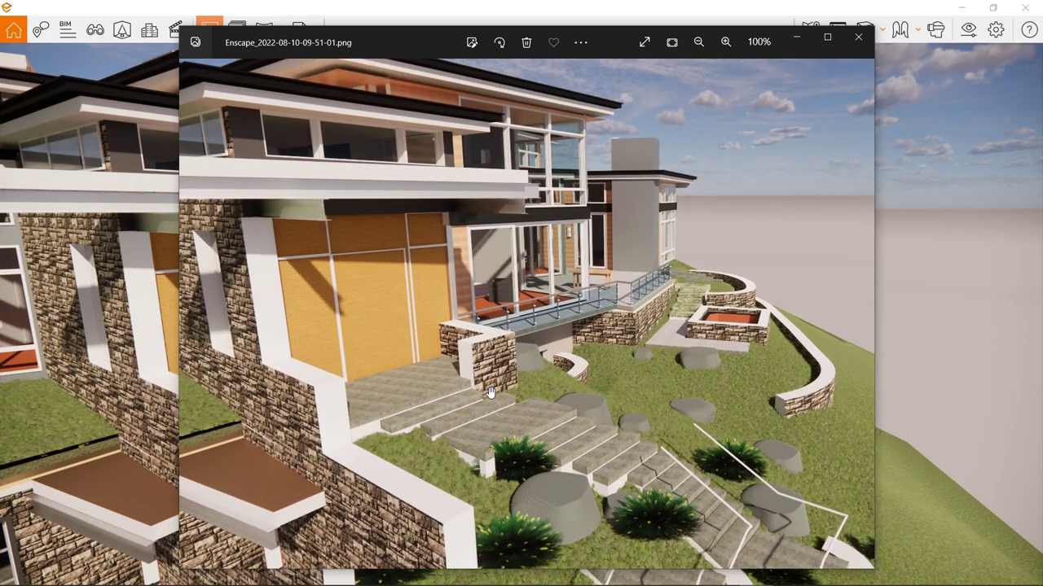
pyautogui.moveTo(643, 355); pyautogui.dragTo(594, 405)
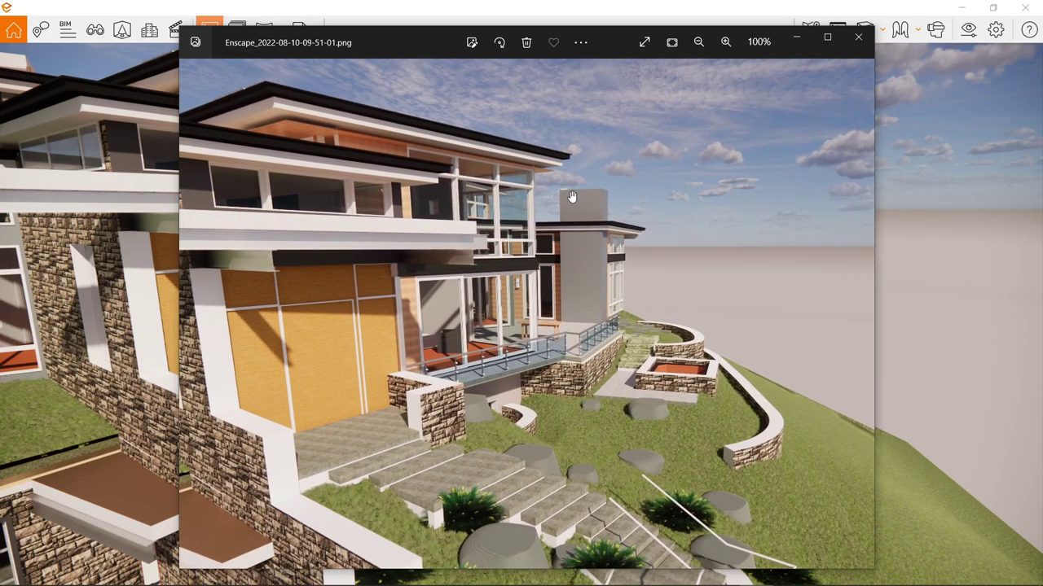
pyautogui.scroll(10, 542, 285)
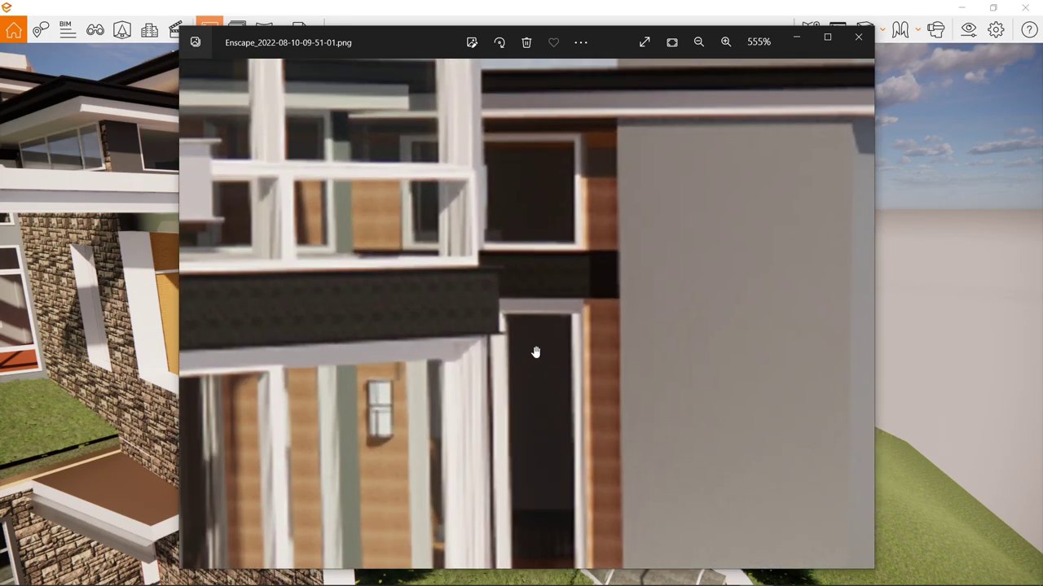
pyautogui.scroll(-4, 535, 351)
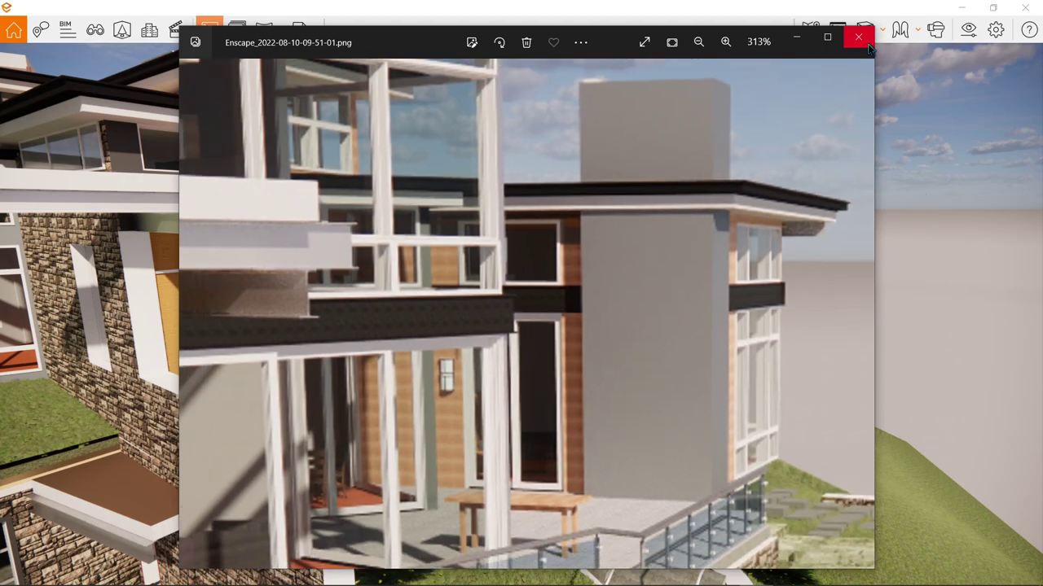
pyautogui.click(857, 38)
pyautogui.hotkey('alt', 'F4')
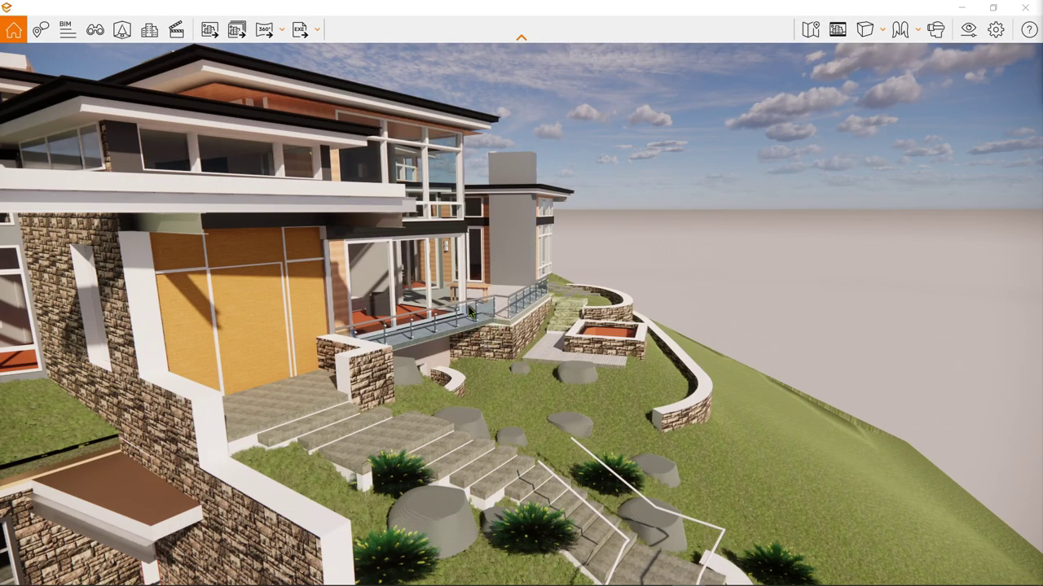
# Review the views offered for batch rendering and check them against the project's managed views
pyautogui.click(241, 37)
pyautogui.moveTo(477, 29); pyautogui.dragTo(460, 42)
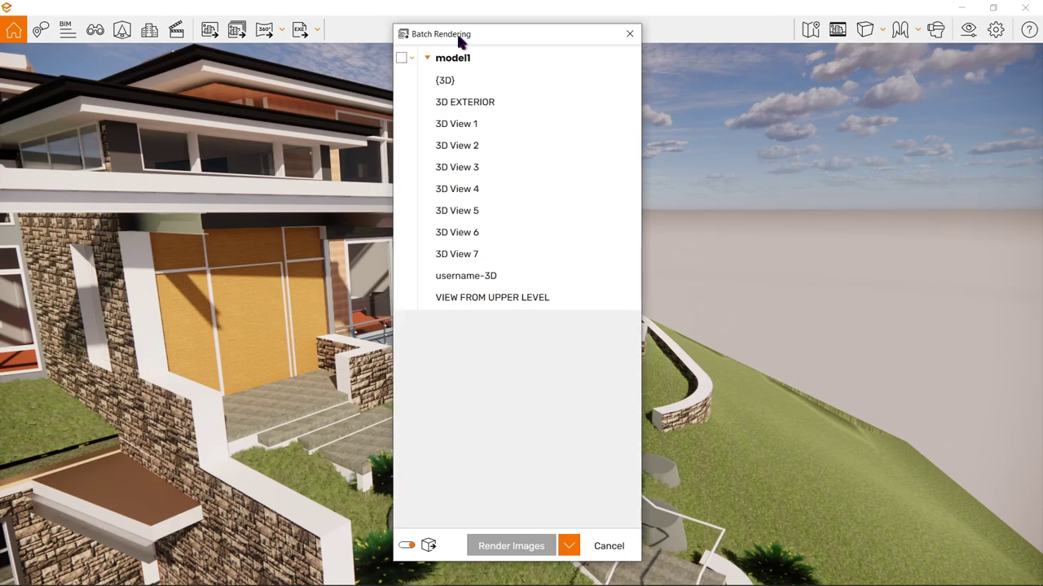
pyautogui.click(629, 34)
pyautogui.click(93, 33)
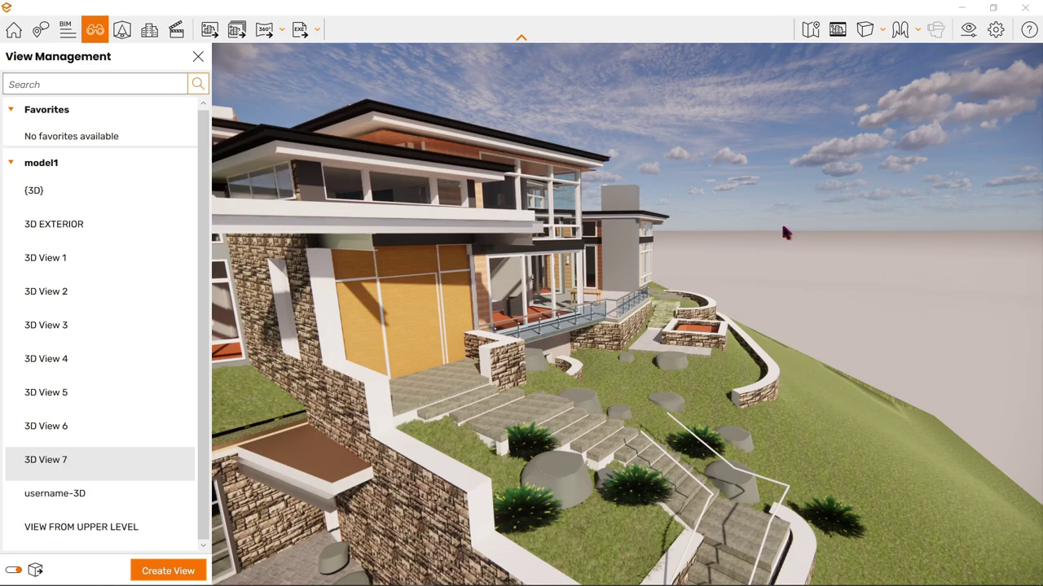
pyautogui.click(198, 61)
# Set up a batch rendering with all views of model1 selected
pyautogui.click(236, 29)
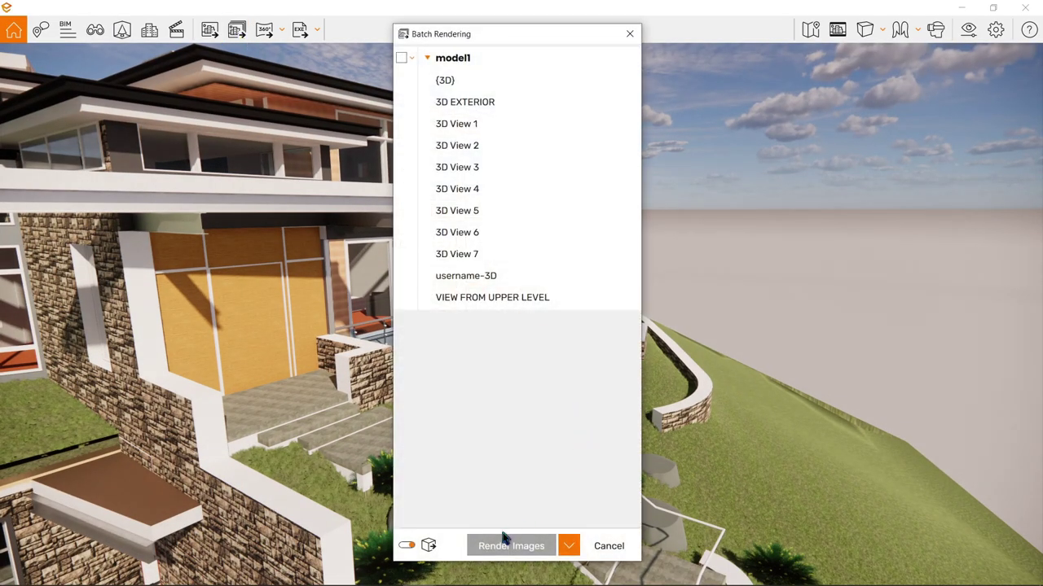
pyautogui.click(401, 58)
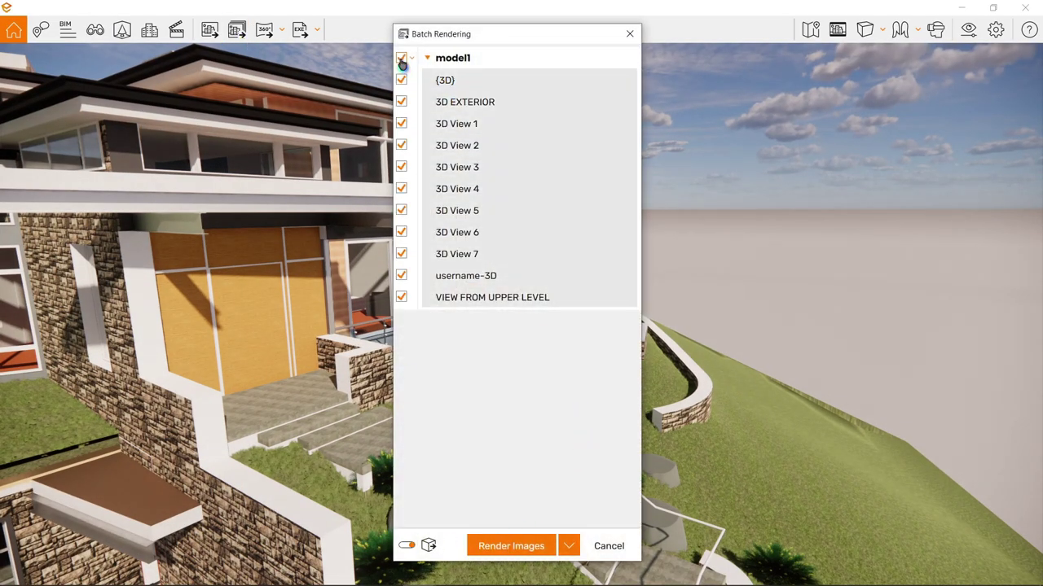
pyautogui.click(401, 59)
pyautogui.click(401, 59)
pyautogui.click(401, 58)
pyautogui.click(402, 81)
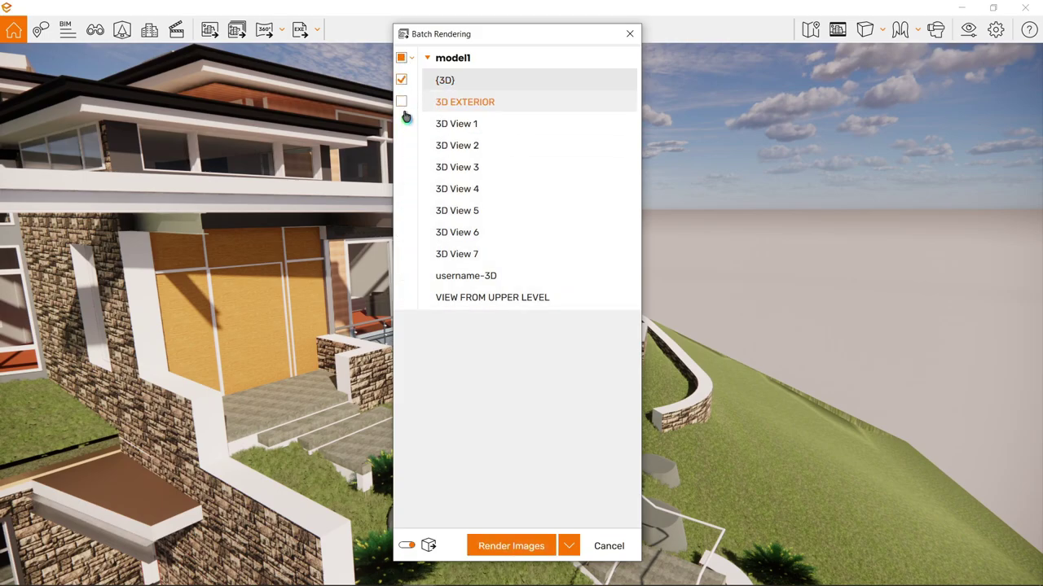
pyautogui.click(402, 124)
pyautogui.click(403, 145)
pyautogui.click(403, 188)
pyautogui.click(401, 59)
pyautogui.click(401, 59)
# Render the selected views with Favorites as the output directory
pyautogui.click(530, 548)
pyautogui.moveTo(537, 115); pyautogui.dragTo(516, 115)
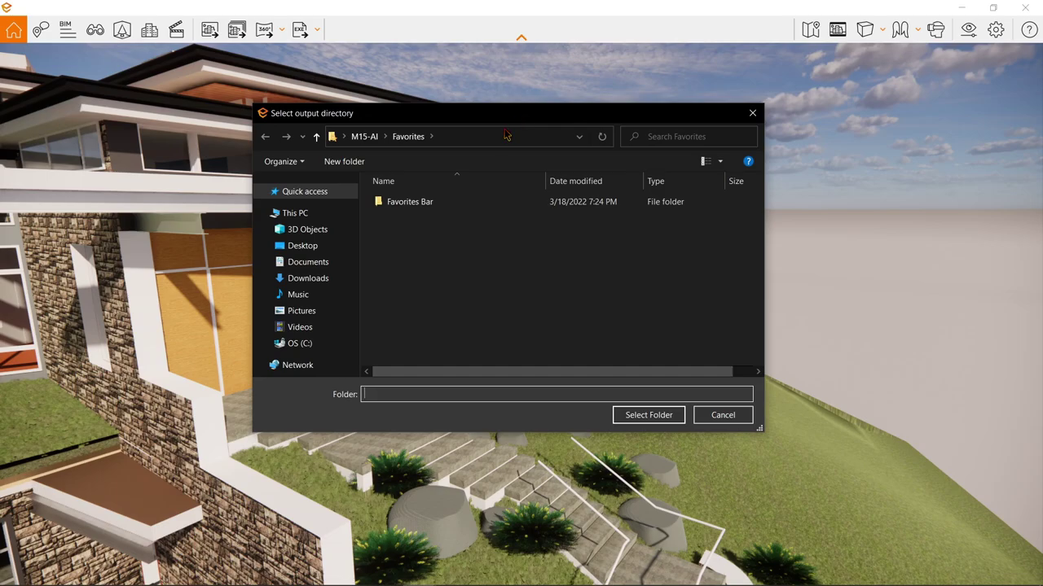
pyautogui.click(646, 415)
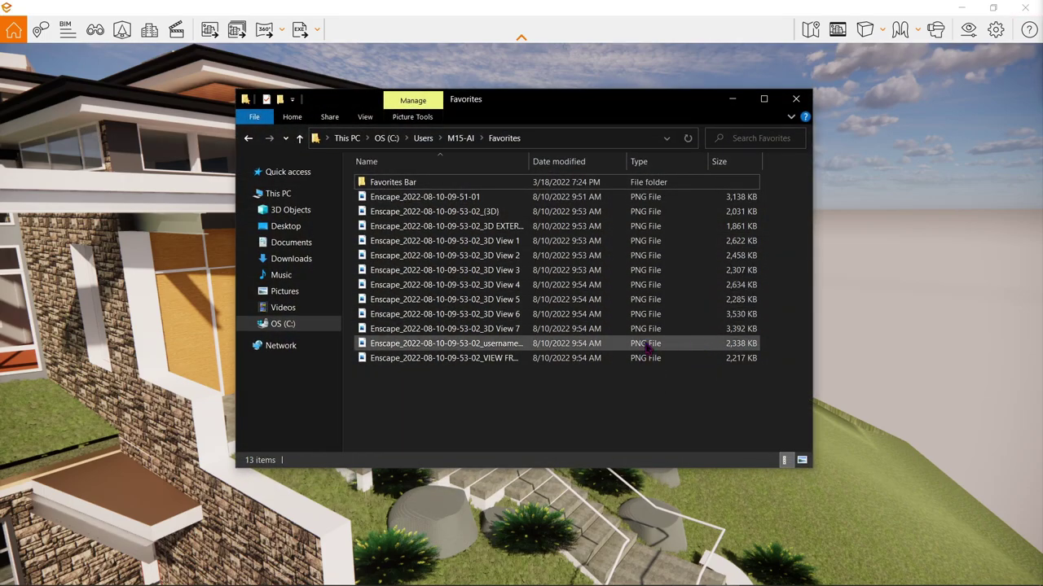
# Open the rendered images from the Favorites folder and browse through them up to 3D View 5
pyautogui.moveTo(659, 376); pyautogui.dragTo(541, 200)
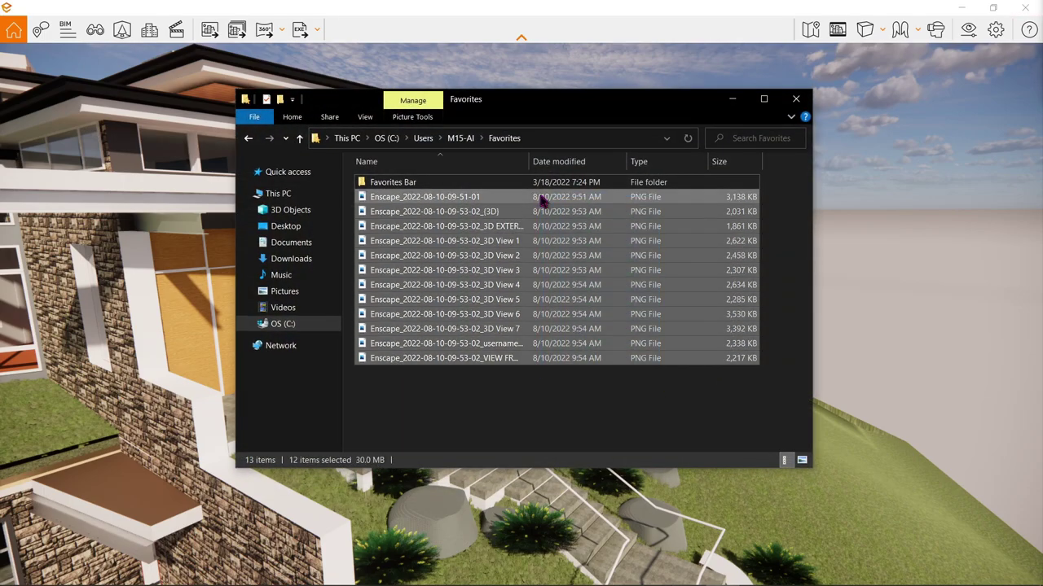
pyautogui.doubleClick(542, 201)
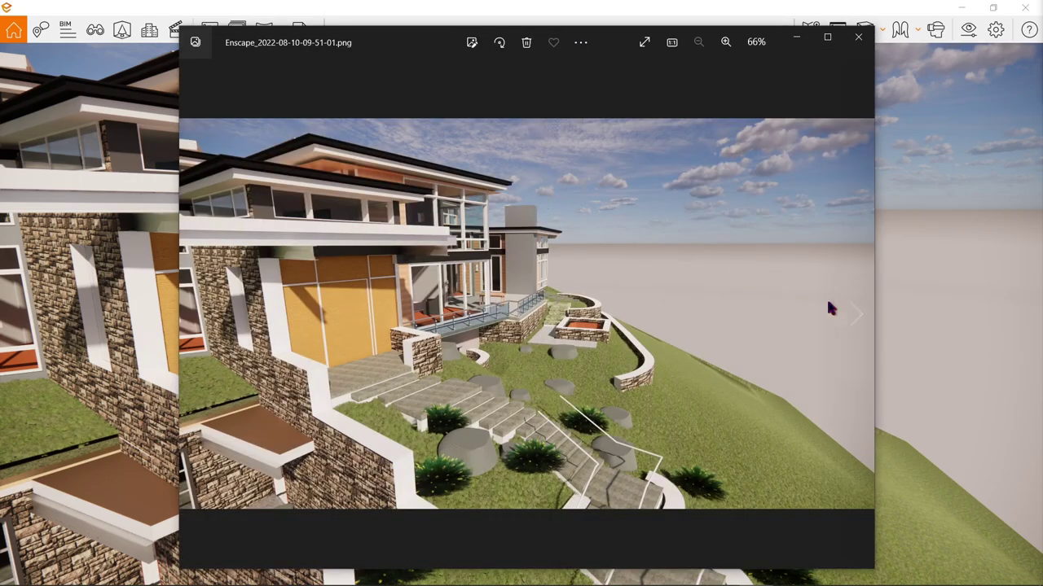
pyautogui.click(860, 319)
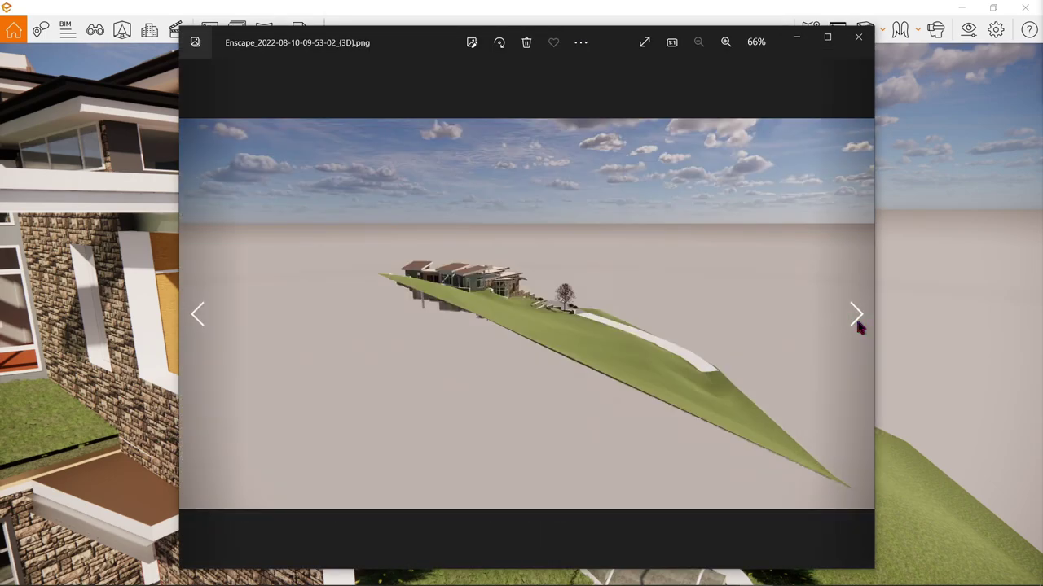
pyautogui.click(858, 322)
pyautogui.click(857, 322)
pyautogui.click(858, 322)
pyautogui.click(857, 322)
pyautogui.click(858, 322)
pyautogui.click(857, 321)
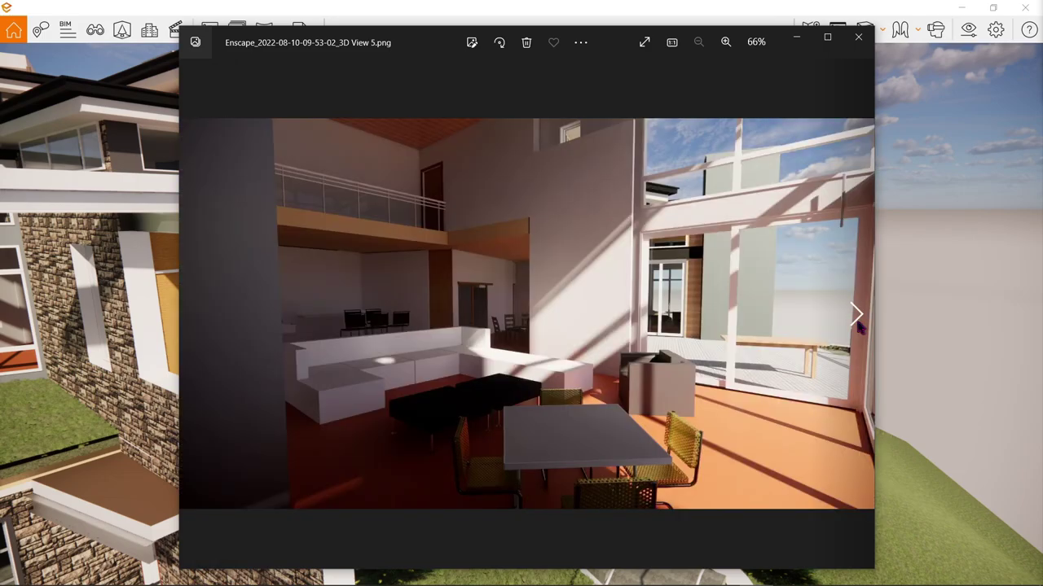
# Inspect the 3D View 5 render up close, browse on to VIEW FROM UPPER LEVEL, and close the image viewer
pyautogui.scroll(4, 396, 431)
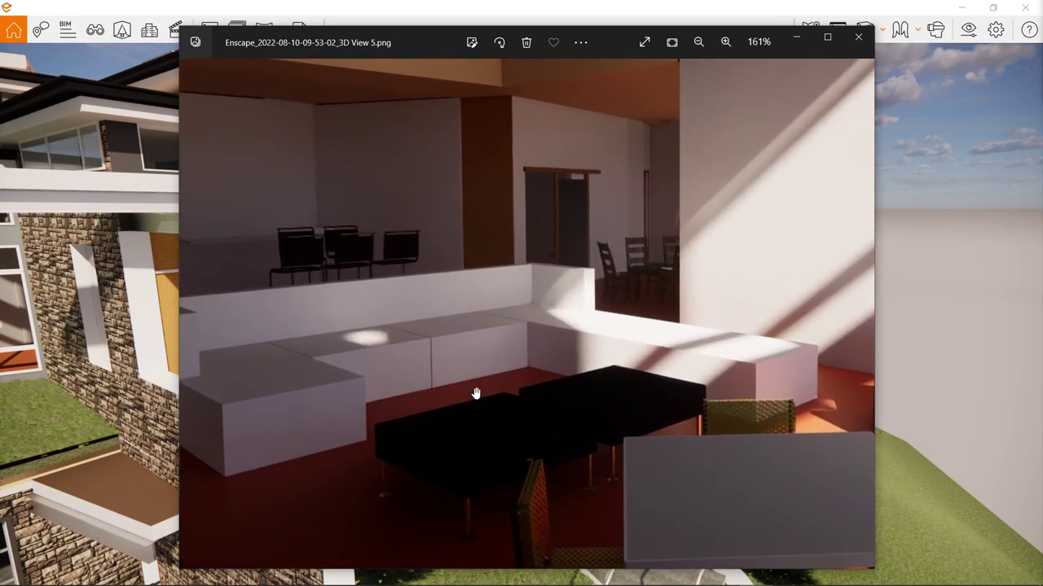
pyautogui.scroll(5, 496, 390)
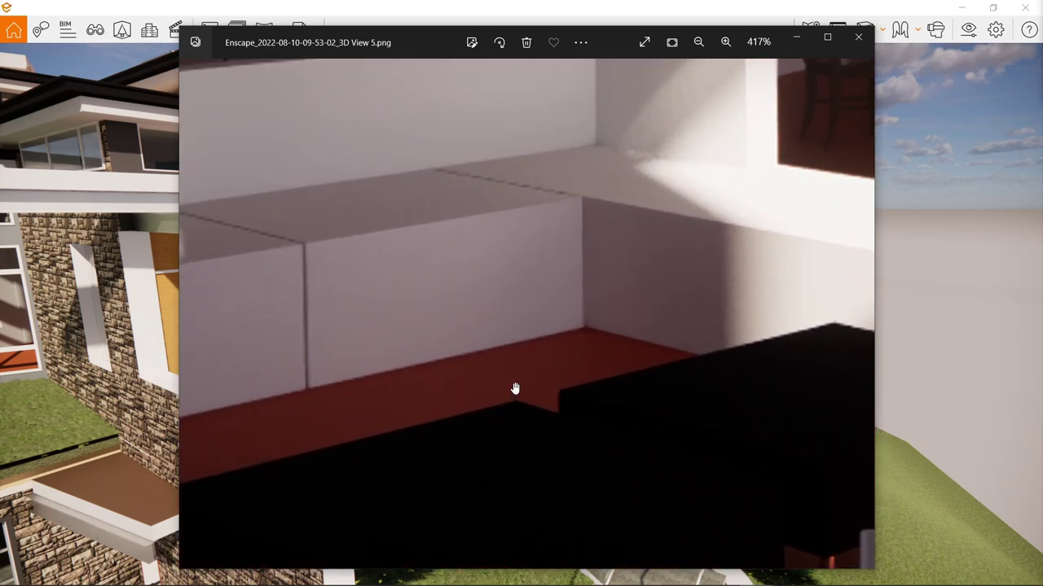
pyautogui.scroll(-8, 515, 389)
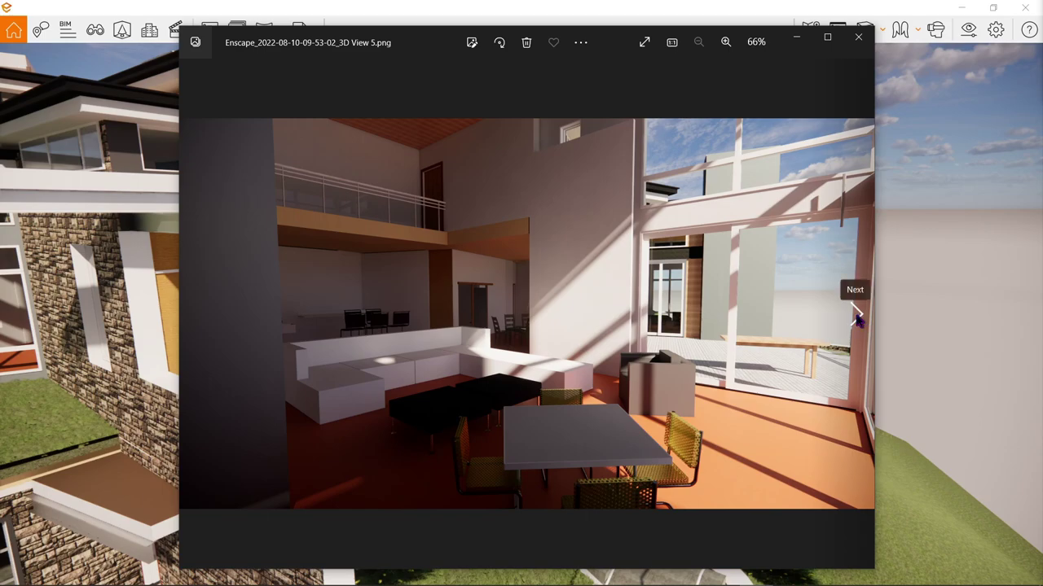
pyautogui.click(856, 315)
pyautogui.click(856, 315)
pyautogui.click(856, 316)
pyautogui.click(856, 315)
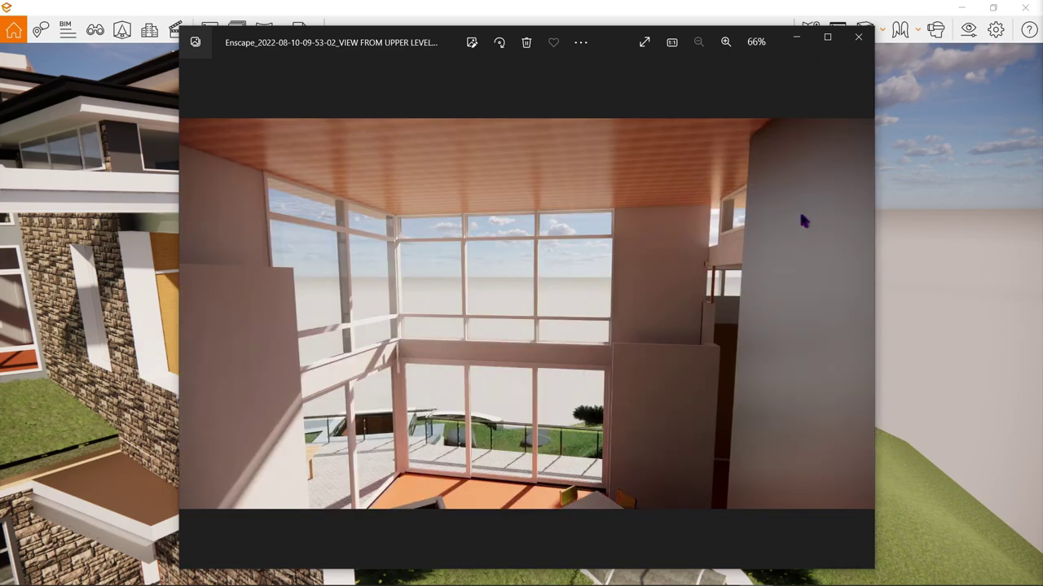
pyautogui.click(858, 38)
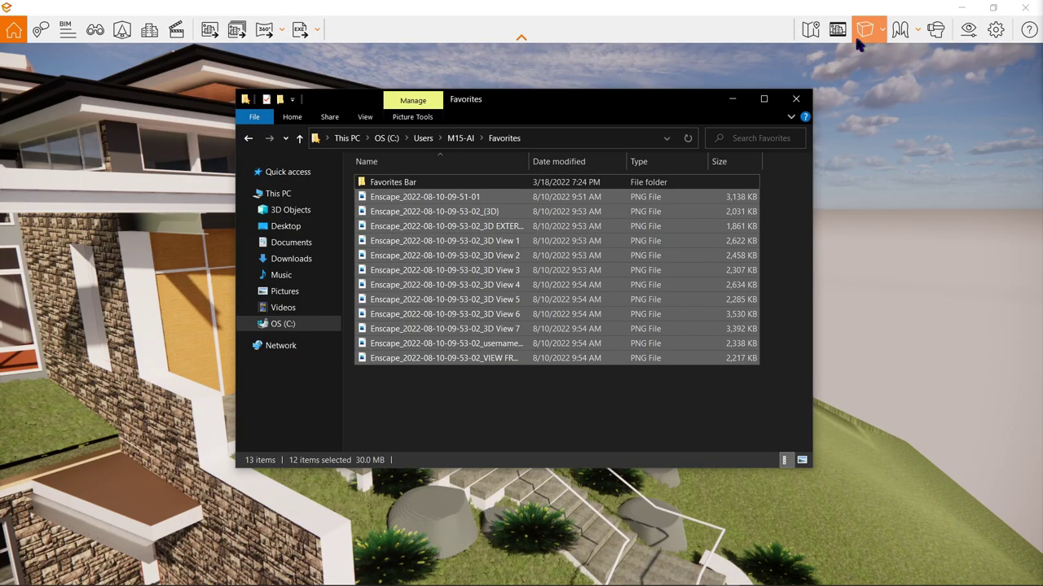
# Delete all Enscape PNG images from the Favorites folder and close the folder window
pyautogui.moveTo(722, 403); pyautogui.dragTo(641, 200)
pyautogui.press('Delete')
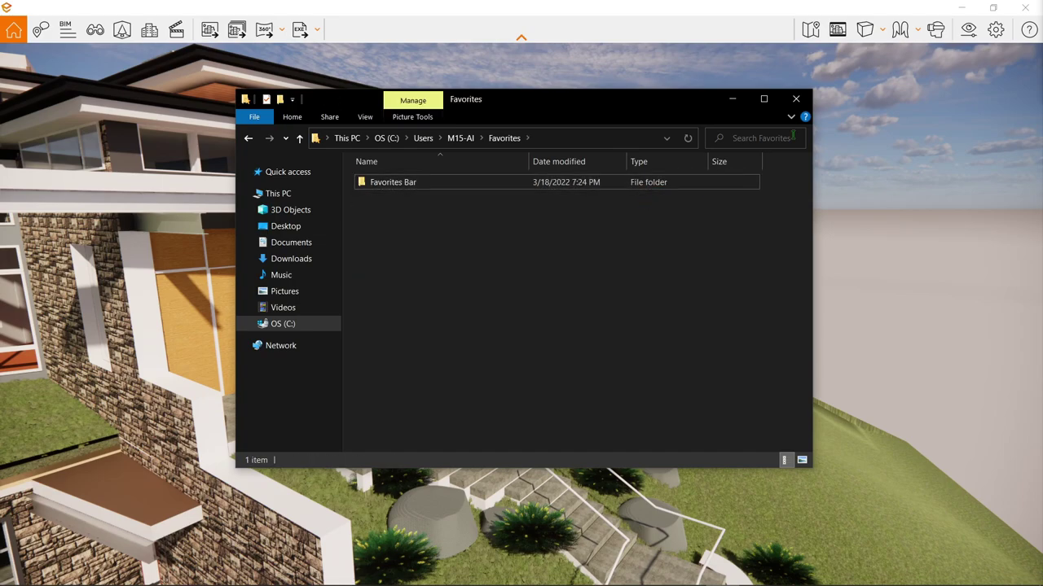
pyautogui.click(852, 105)
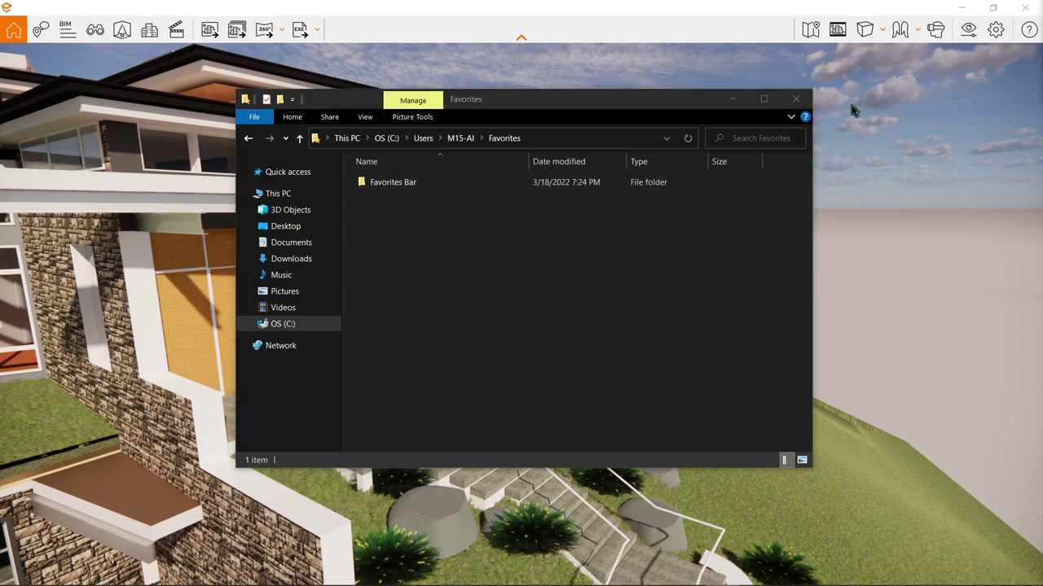
pyautogui.click(795, 99)
# Position the camera above the stone steps beside the terrace and create a mono panorama from there
pyautogui.scroll(-2, 674, 281)
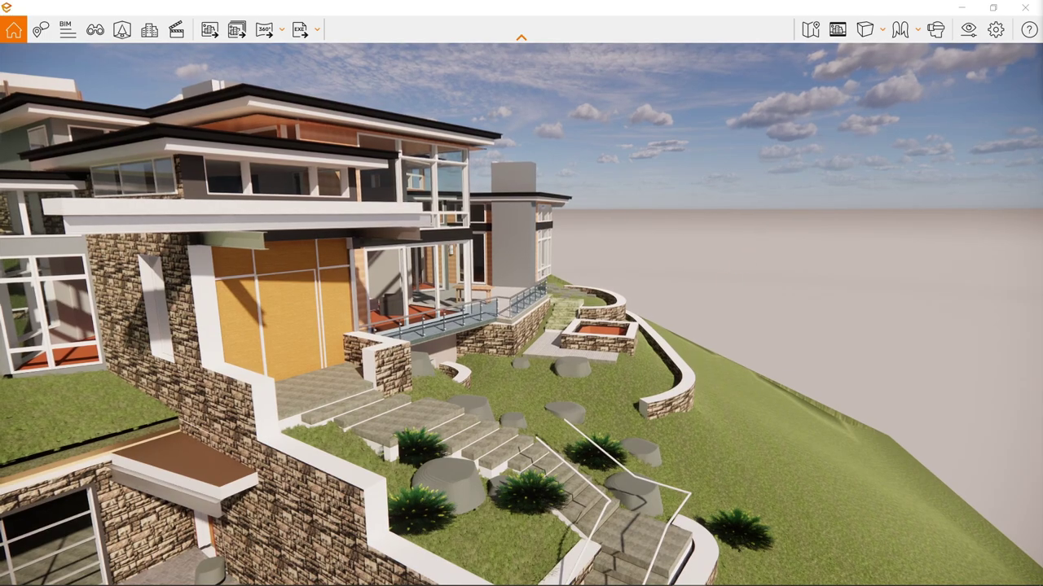
pyautogui.click(281, 30)
pyautogui.scroll(3, 579, 447)
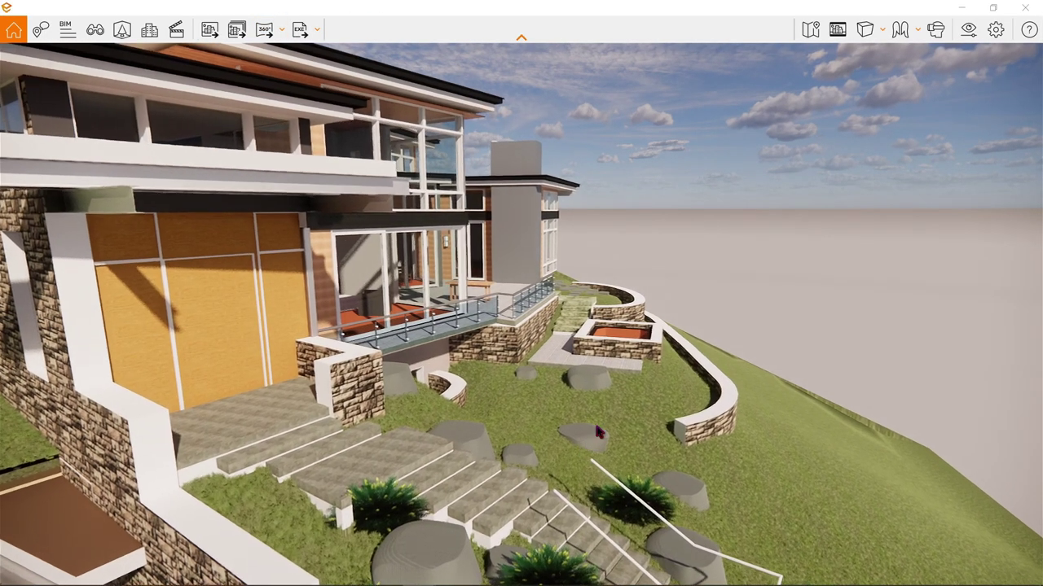
pyautogui.press('w')
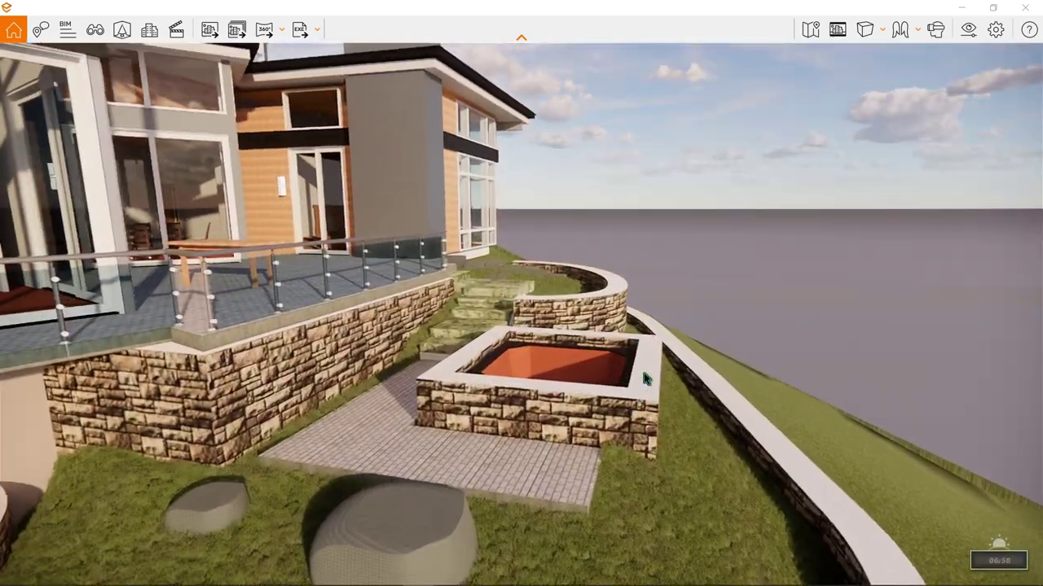
pyautogui.press('w')
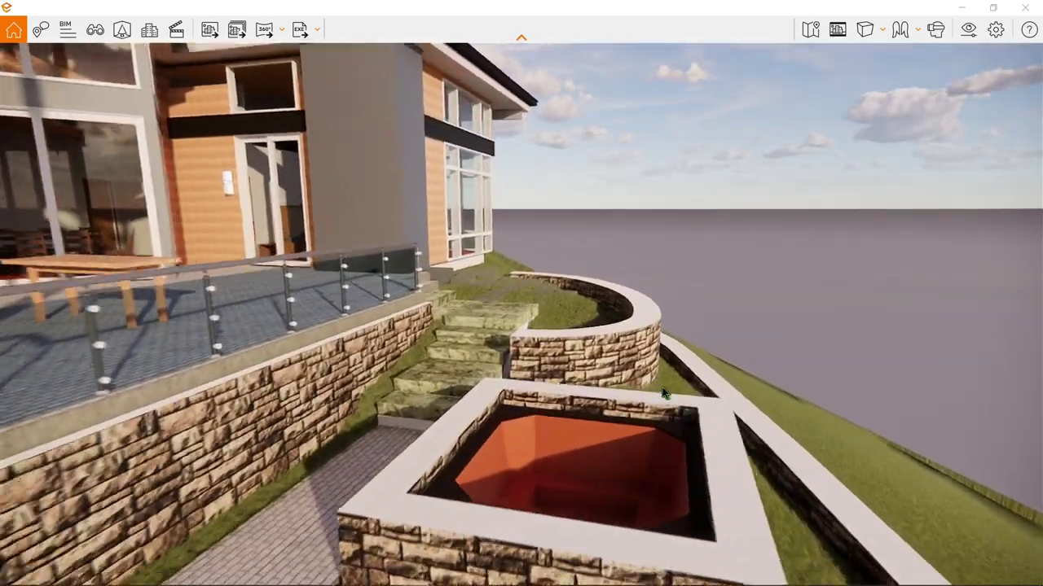
pyautogui.press('w')
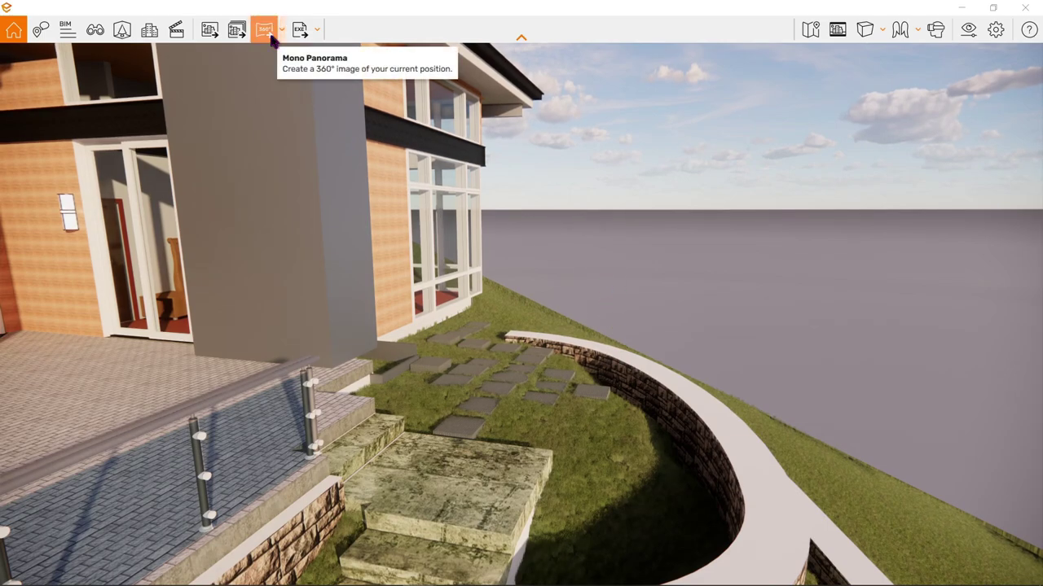
pyautogui.click(265, 30)
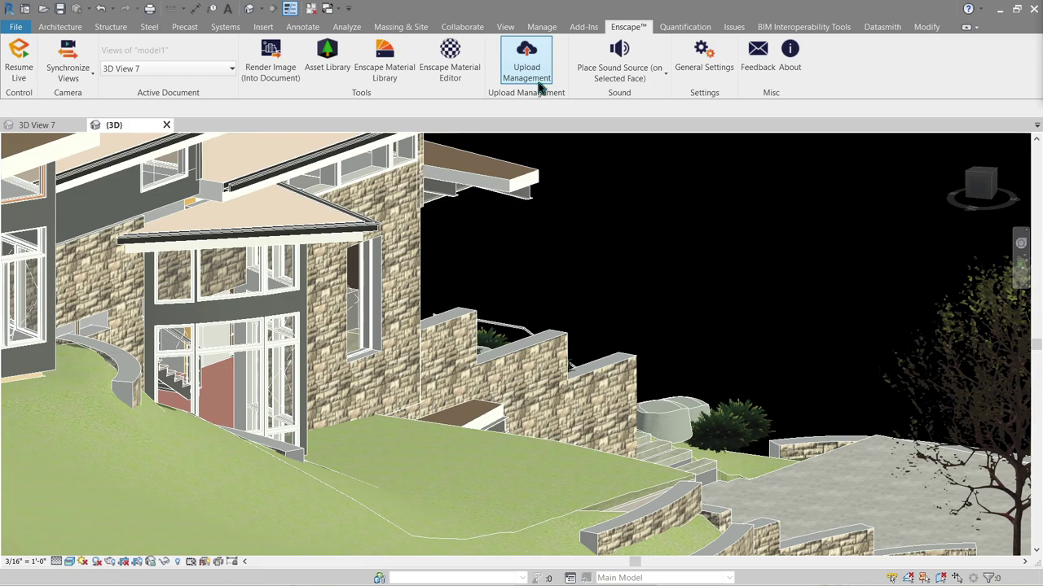
# Save the newest model1 mono panorama from Upload Management as a JPEG in the Favorites folder and close Upload Management
pyautogui.click(534, 72)
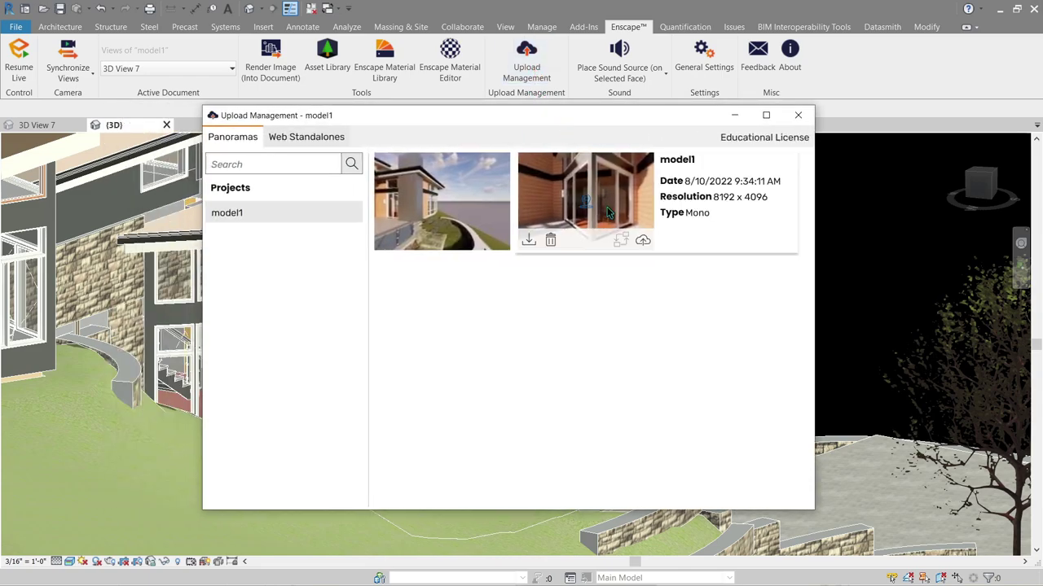
pyautogui.moveTo(447, 206)
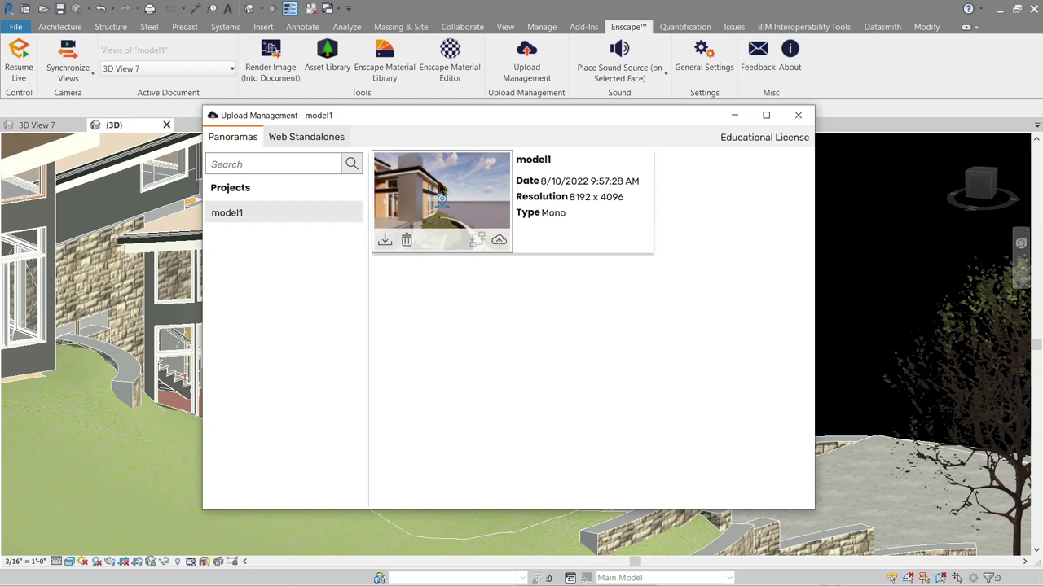
pyautogui.click(386, 244)
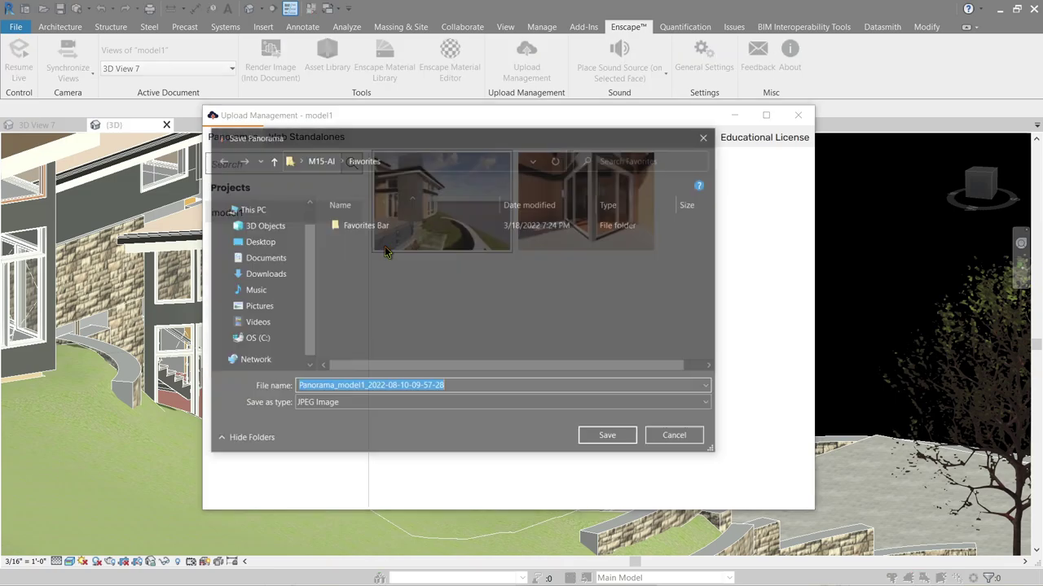
pyautogui.moveTo(445, 134); pyautogui.dragTo(521, 149)
pyautogui.click(677, 440)
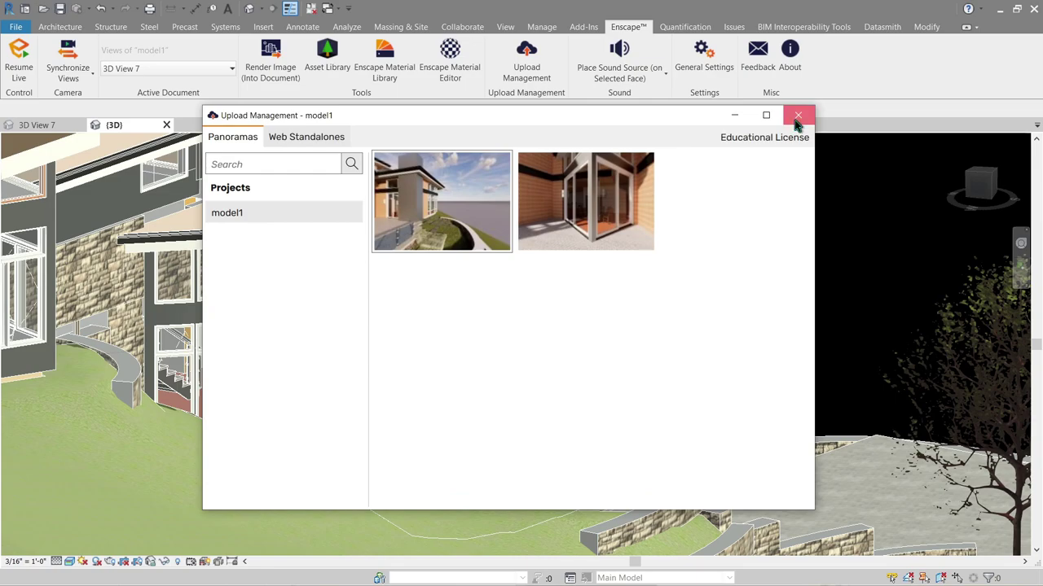
pyautogui.click(797, 116)
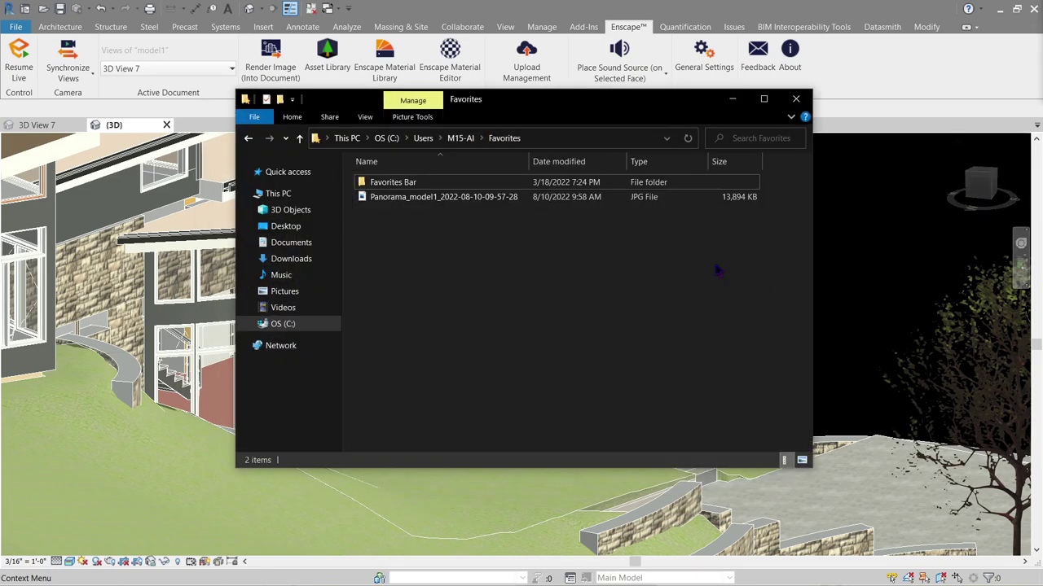
# Open the saved panorama JPEG from the Favorites folder, examine the terrace and house details up close, and close the image viewer
pyautogui.doubleClick(593, 198)
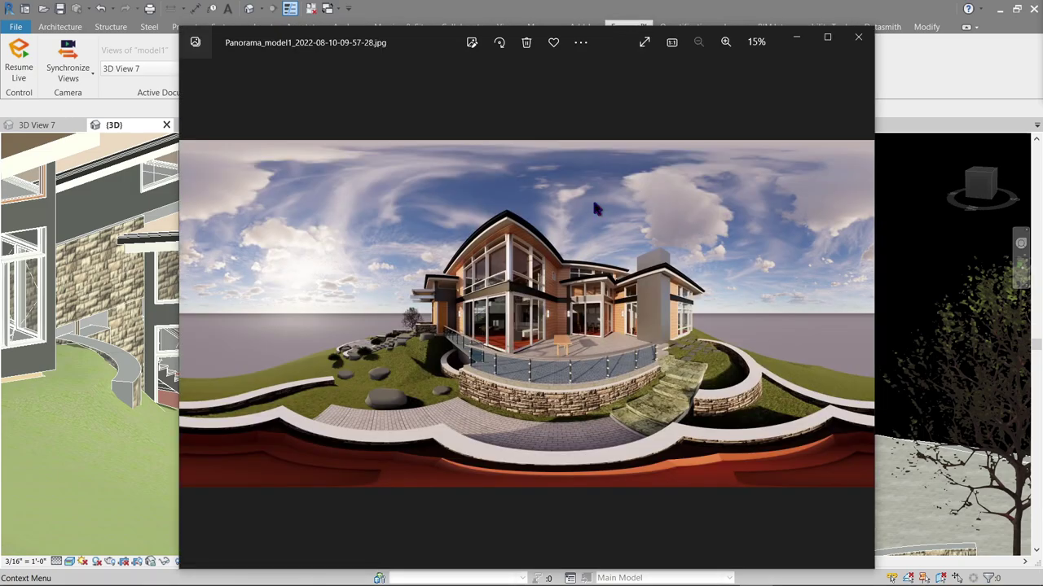
pyautogui.scroll(5, 595, 383)
pyautogui.scroll(-1, 570, 440)
pyautogui.scroll(6, 494, 500)
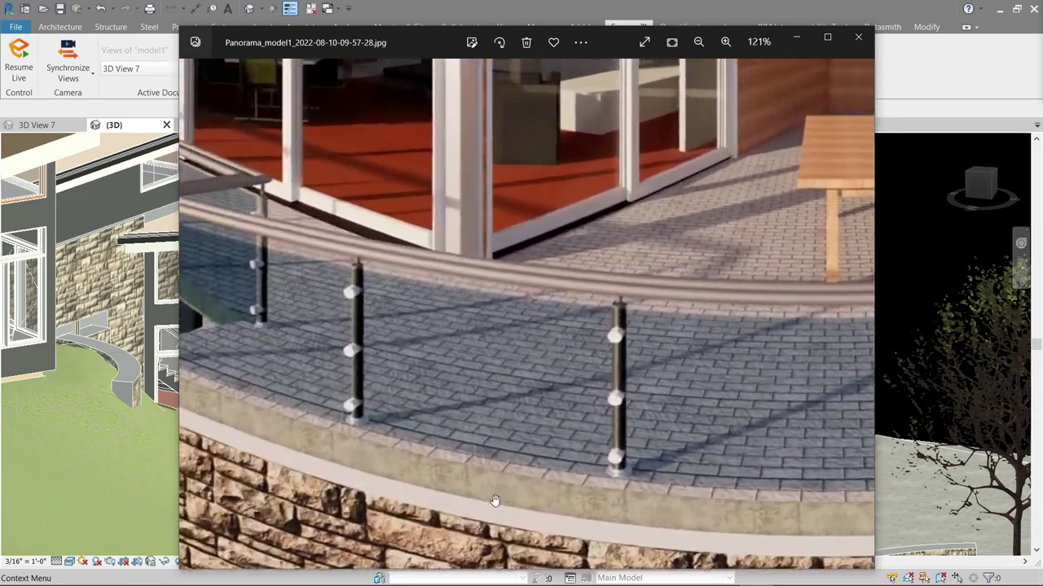
pyautogui.scroll(1, 501, 469)
pyautogui.moveTo(510, 432); pyautogui.dragTo(632, 410)
pyautogui.scroll(-3, 395, 275)
pyautogui.moveTo(382, 226); pyautogui.dragTo(591, 356)
pyautogui.scroll(6, 591, 356)
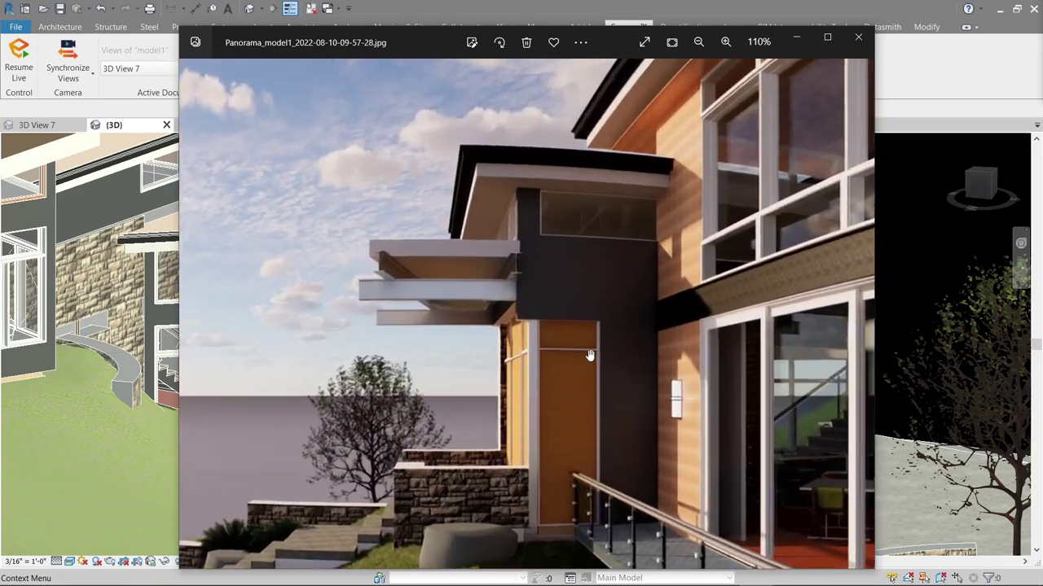
pyautogui.scroll(-10, 591, 356)
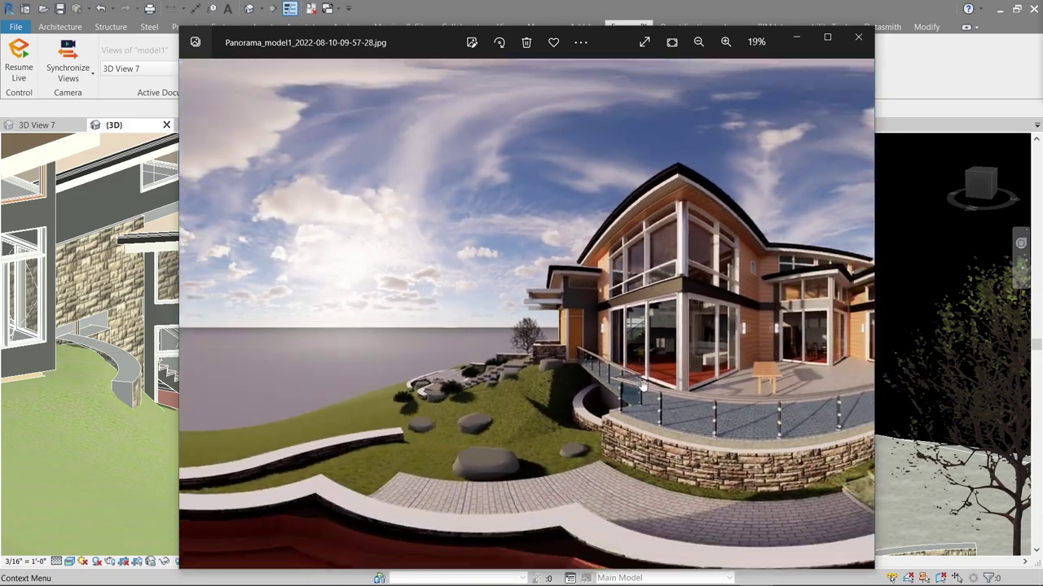
pyautogui.scroll(-1, 643, 387)
pyautogui.moveTo(628, 373); pyautogui.dragTo(564, 381)
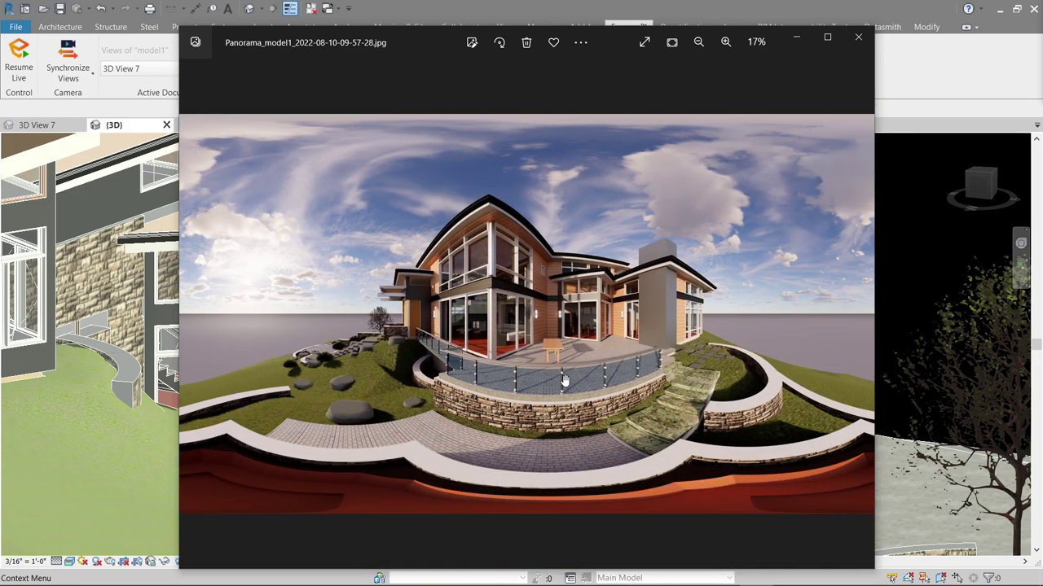
pyautogui.click(858, 38)
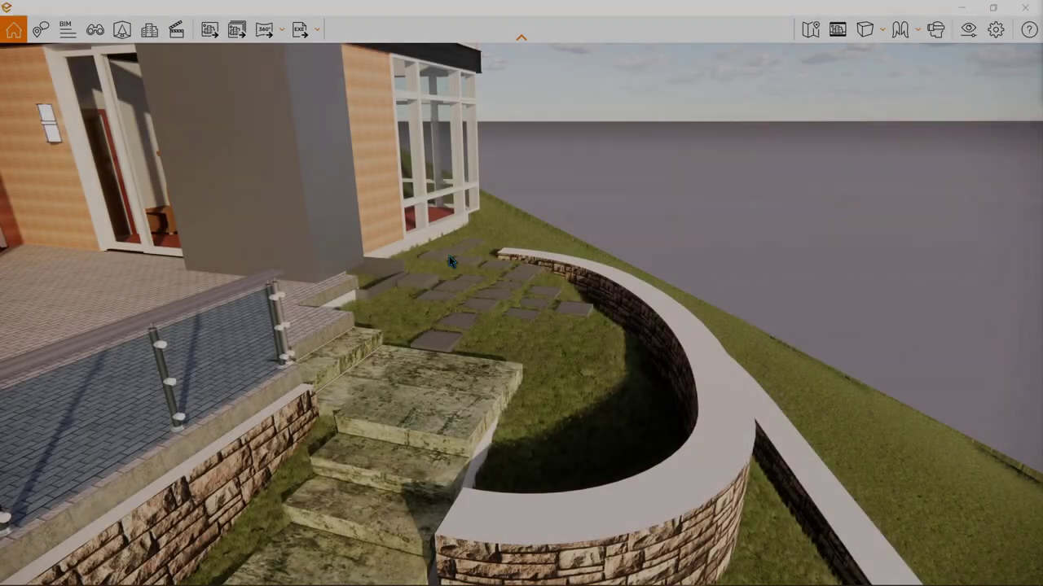
# Move the Enscape camera onto the paved terrace, looking past the grey wall toward the glass railing and stone steps
pyautogui.rightClick(459, 244)
pyautogui.rightClick(474, 169)
pyautogui.moveTo(475, 169); pyautogui.dragTo(686, 214)
pyautogui.press('d')
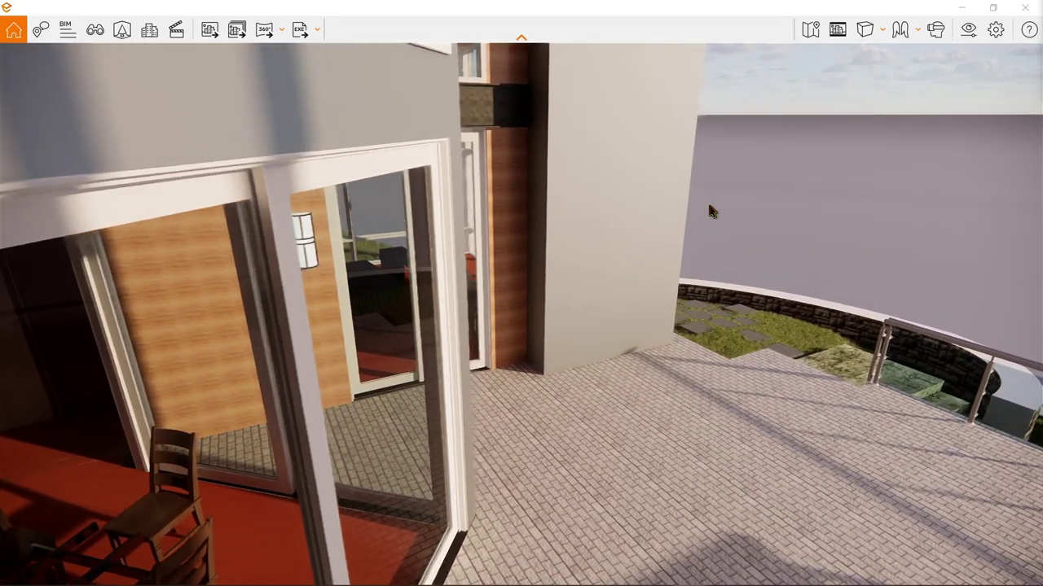
pyautogui.press('d')
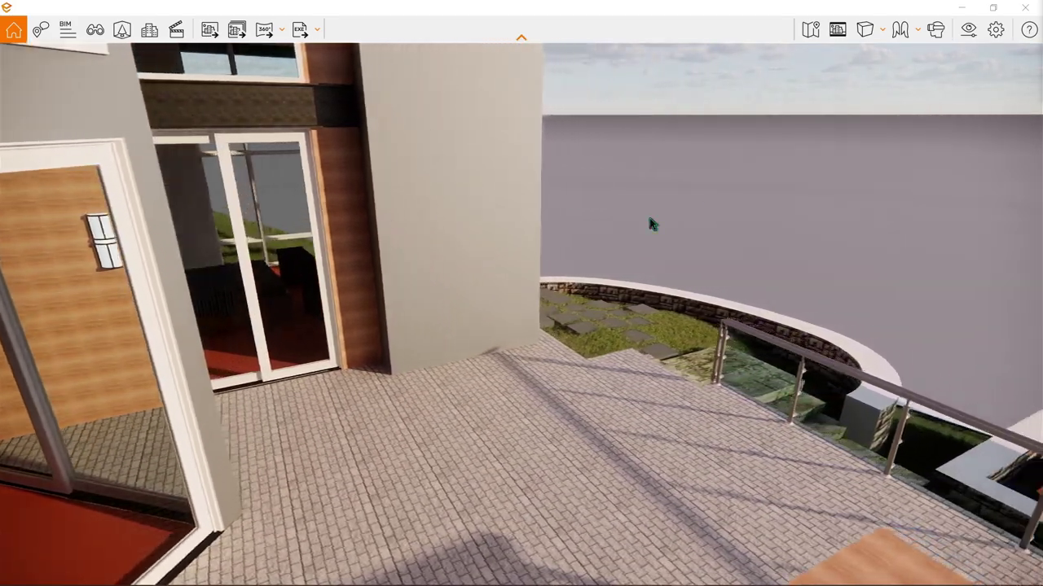
pyautogui.press('d')
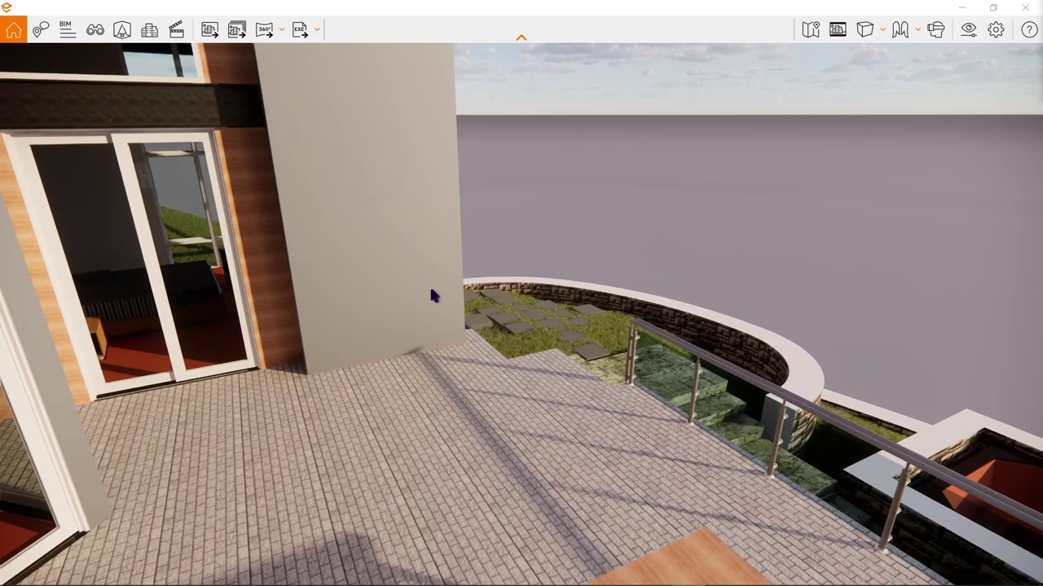
pyautogui.moveTo(434, 296); pyautogui.dragTo(483, 301)
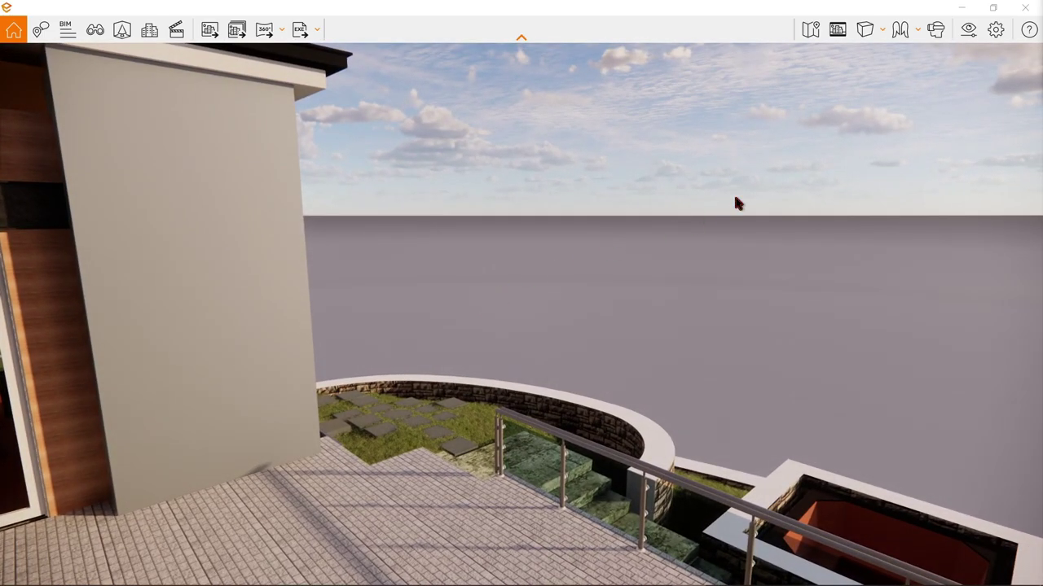
# Open the output section of the visual settings and look through the available image resolution options
pyautogui.click(973, 30)
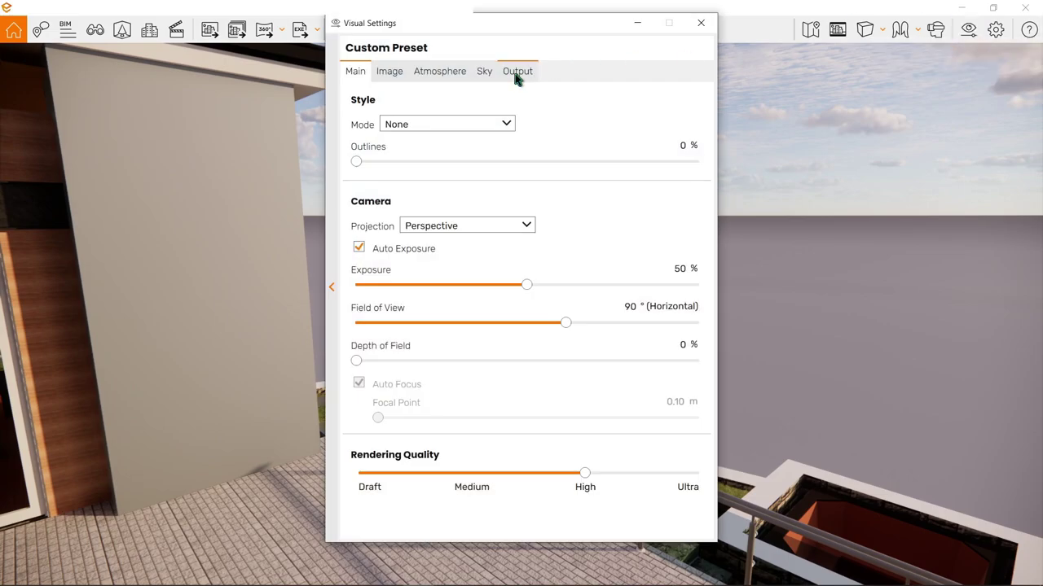
pyautogui.click(518, 75)
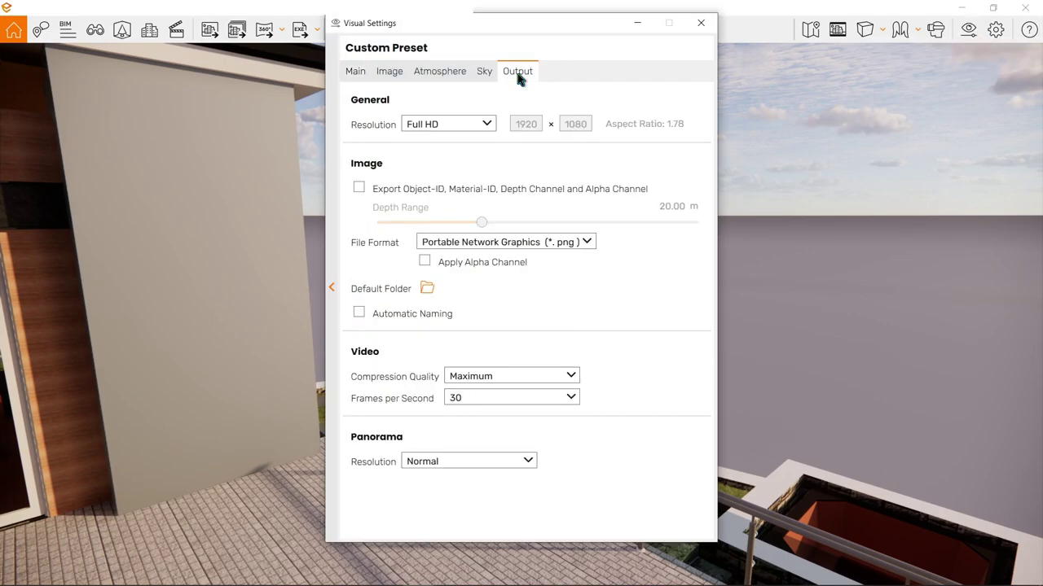
pyautogui.click(489, 124)
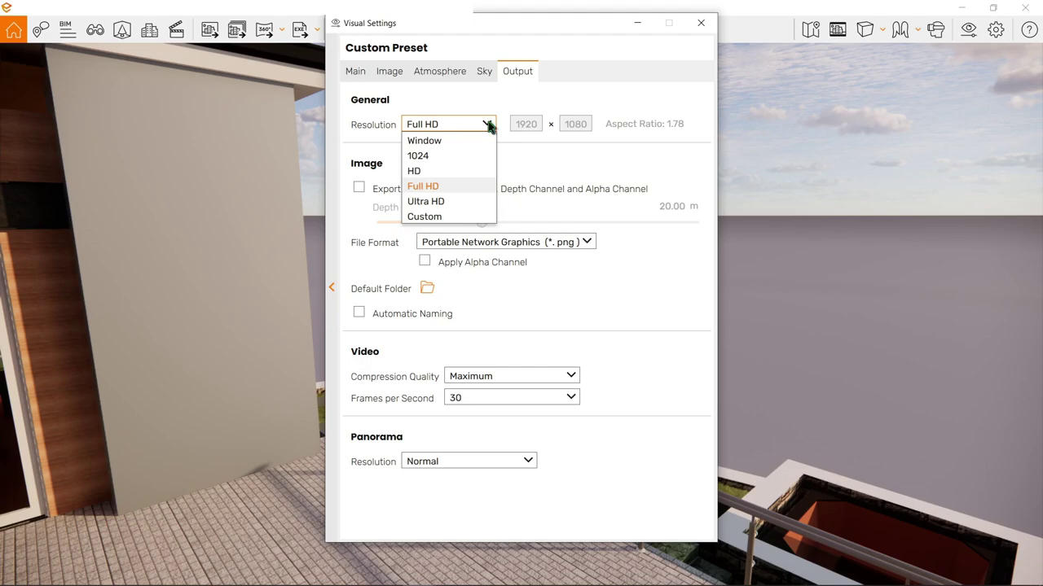
pyautogui.click(551, 166)
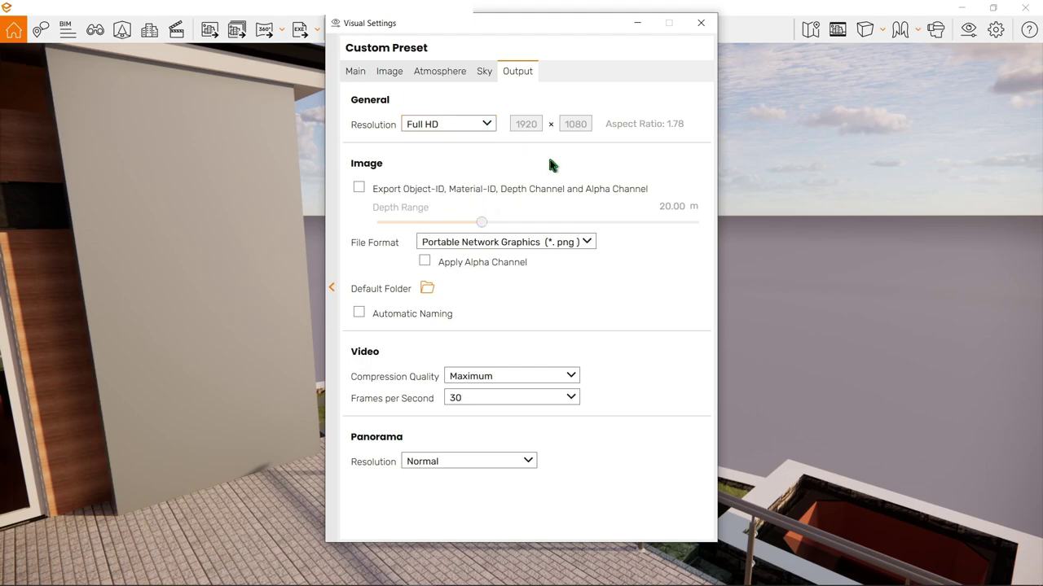
# Try the Ultra HD output resolution and set the resolution back to Full HD
pyautogui.click(484, 126)
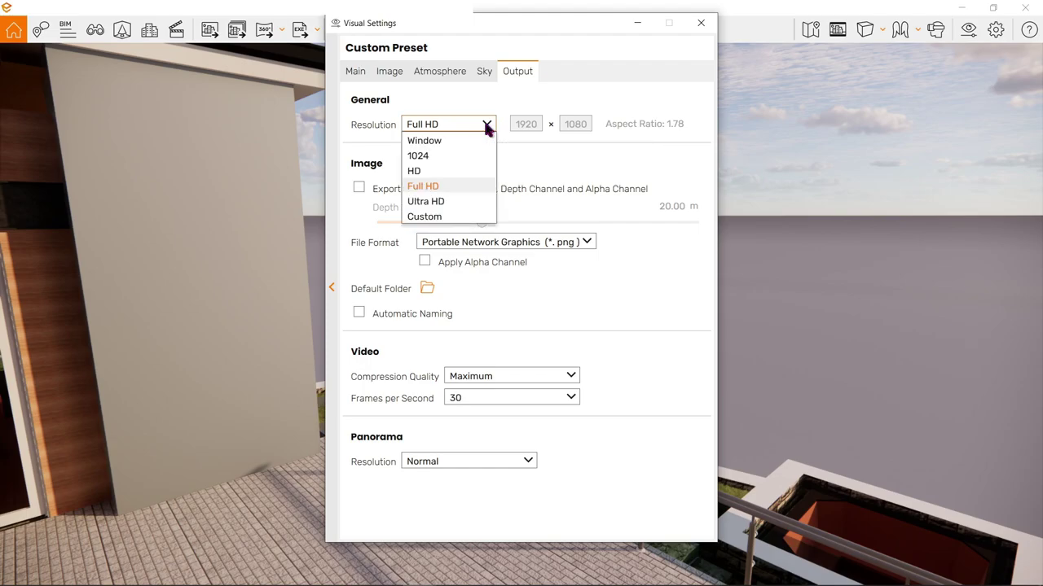
pyautogui.click(460, 201)
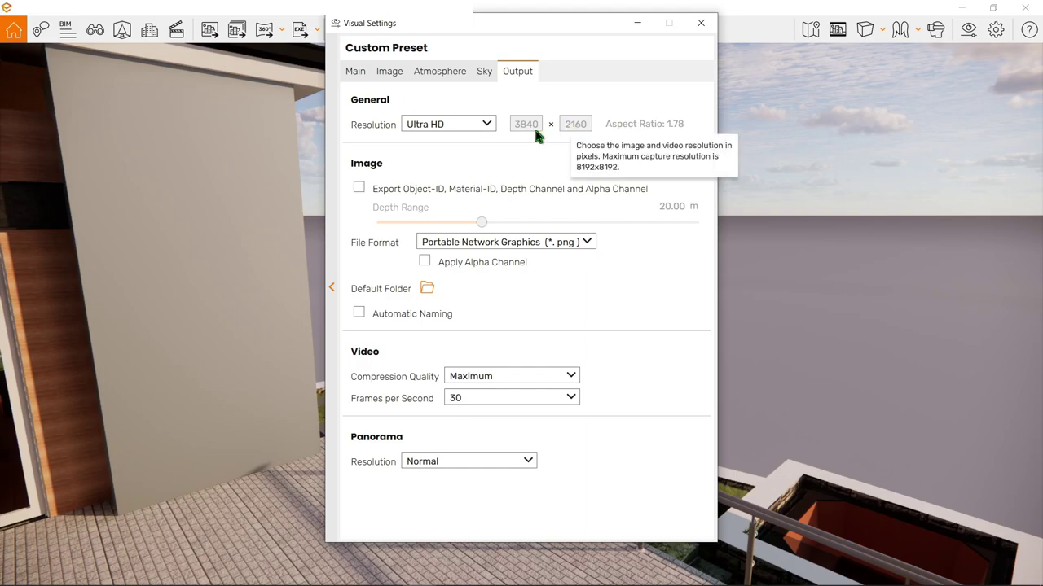
pyautogui.click(484, 125)
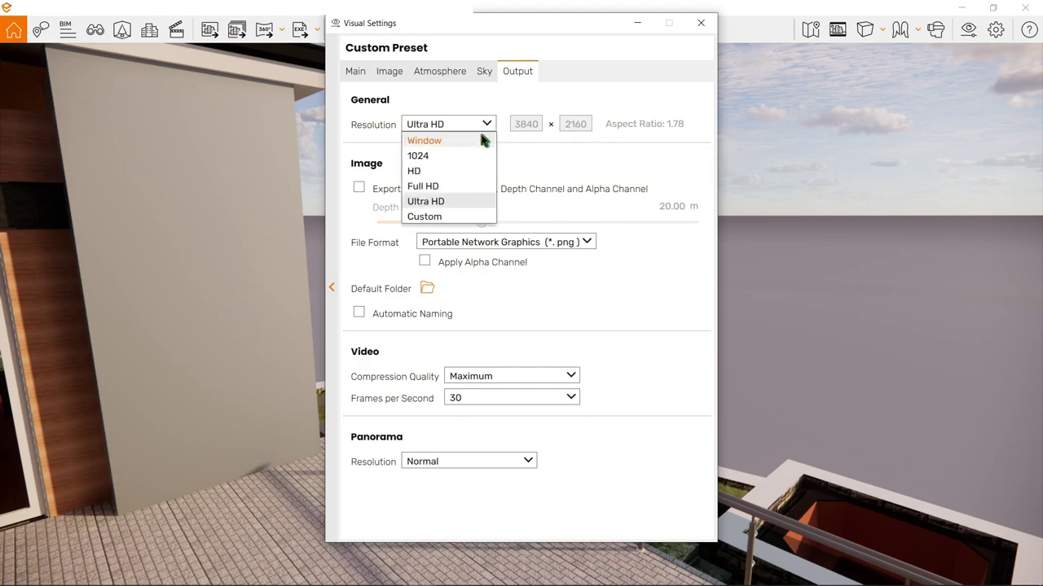
pyautogui.click(466, 187)
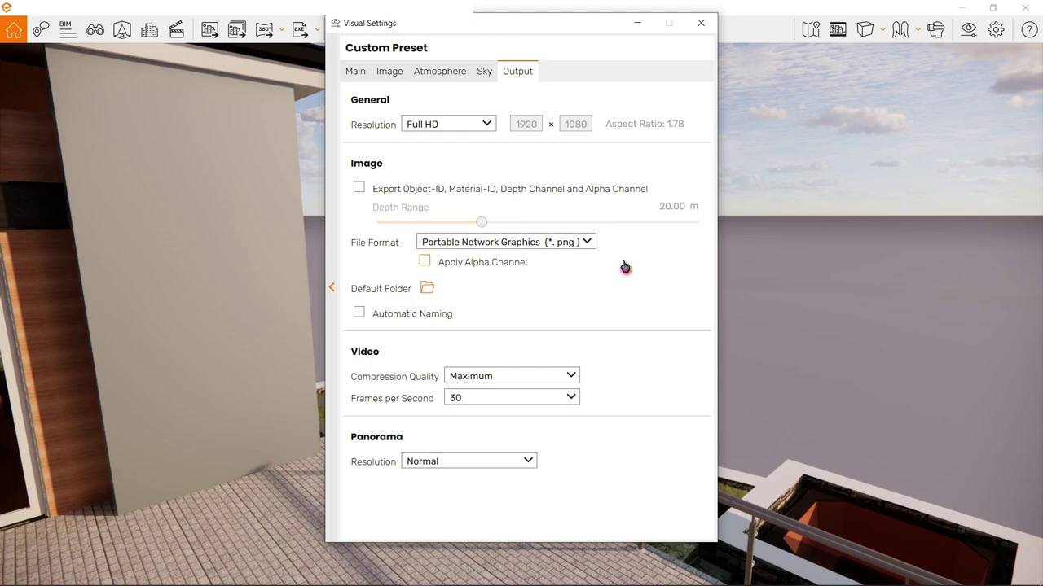
pyautogui.moveTo(548, 24); pyautogui.dragTo(531, 49)
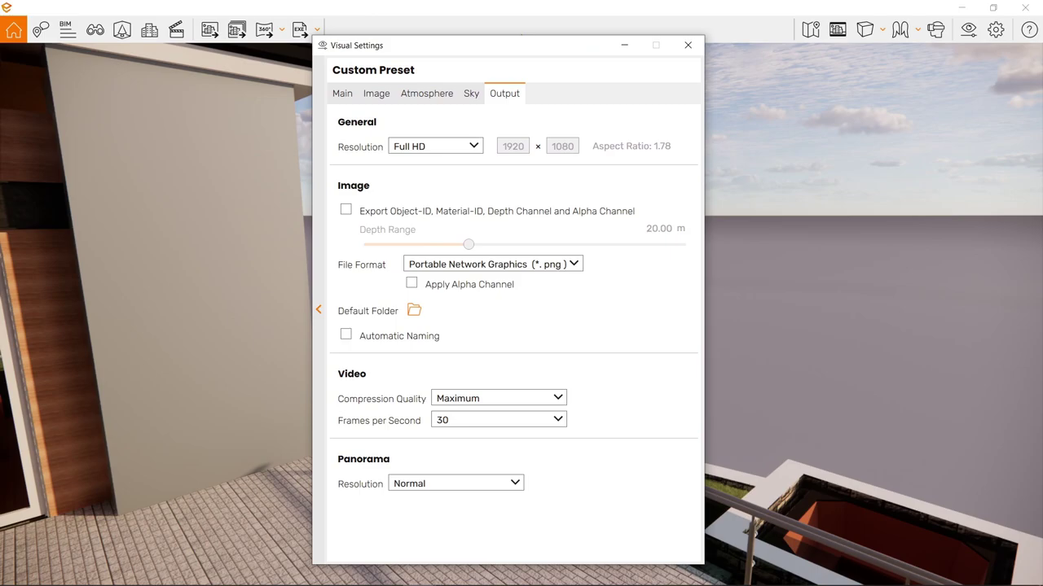